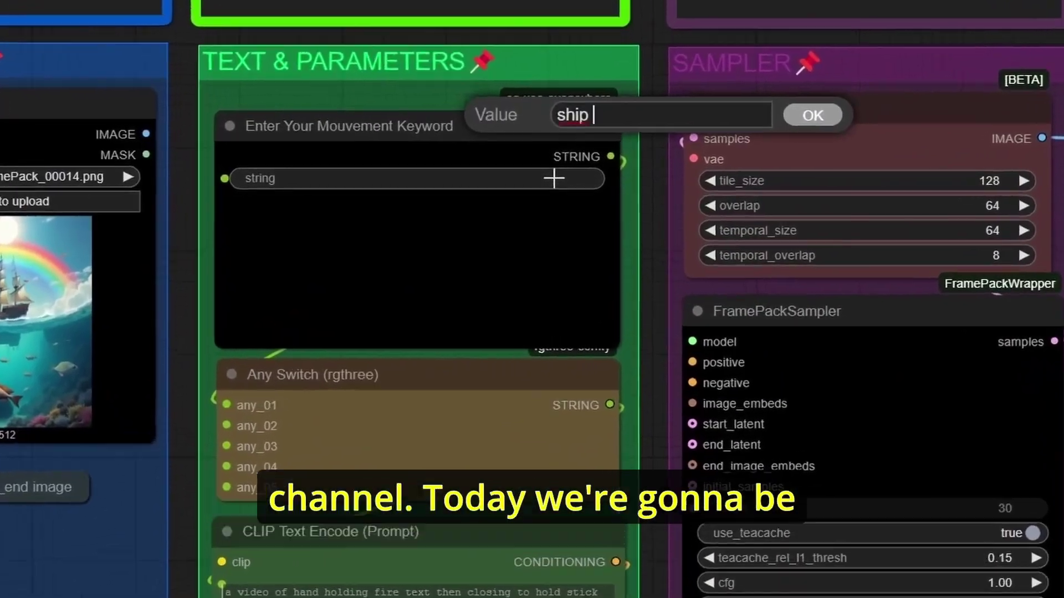
Enter "ship sailing" as the movement keyword and raise the quality and Upscaling Factor sliders
type("sailing")
key("Return")
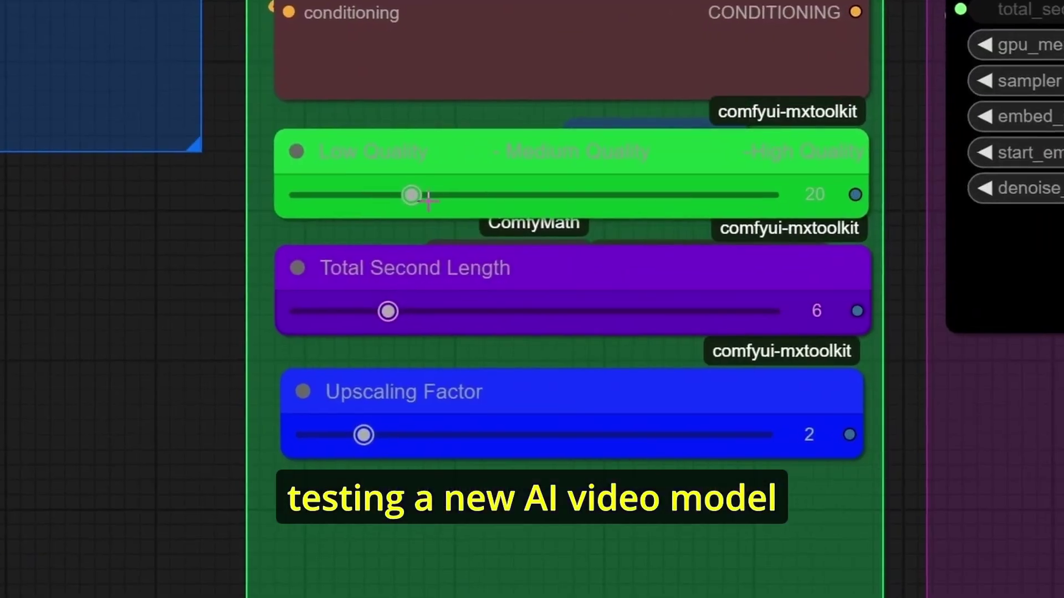
left_click_drag(455, 448, 488, 449)
mouse_move(443, 512)
left_mouse_down()
mouse_move(451, 512)
mouse_move(442, 512)
left_mouse_up()
left_click_drag(429, 579, 466, 579)
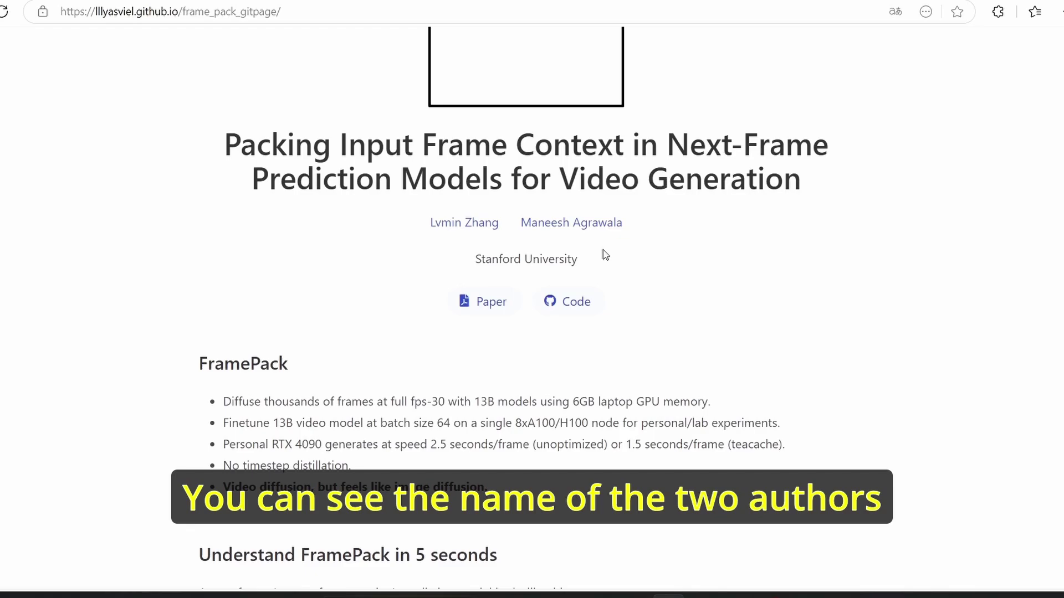
Read the FramePack project page down to Anti-drifting Sampling and highlight the sentence stating what drifting refers to
scroll(622, 252, "up", 1)
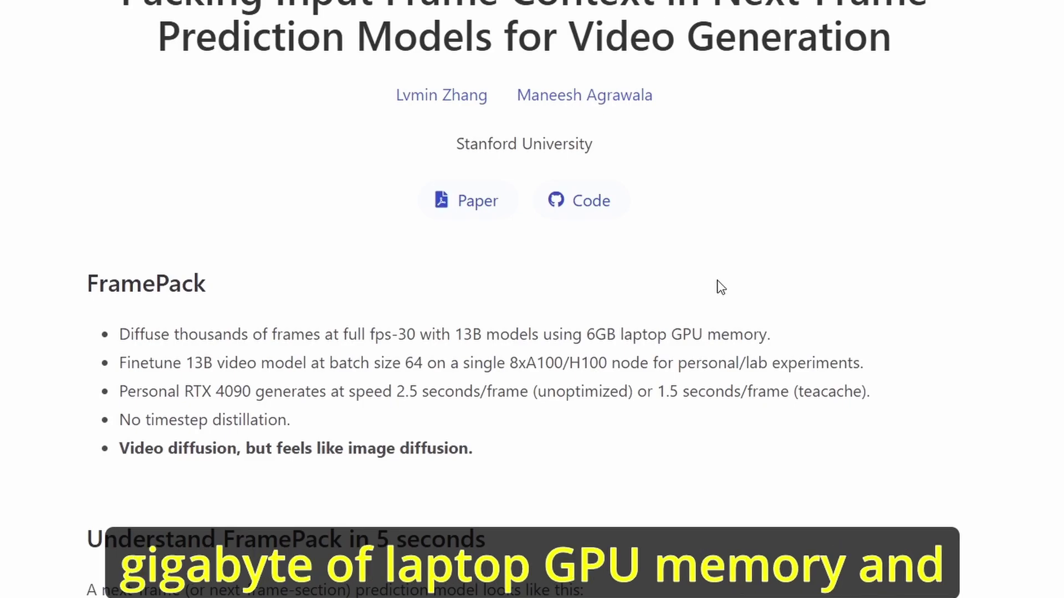
scroll(721, 287, "down", 10)
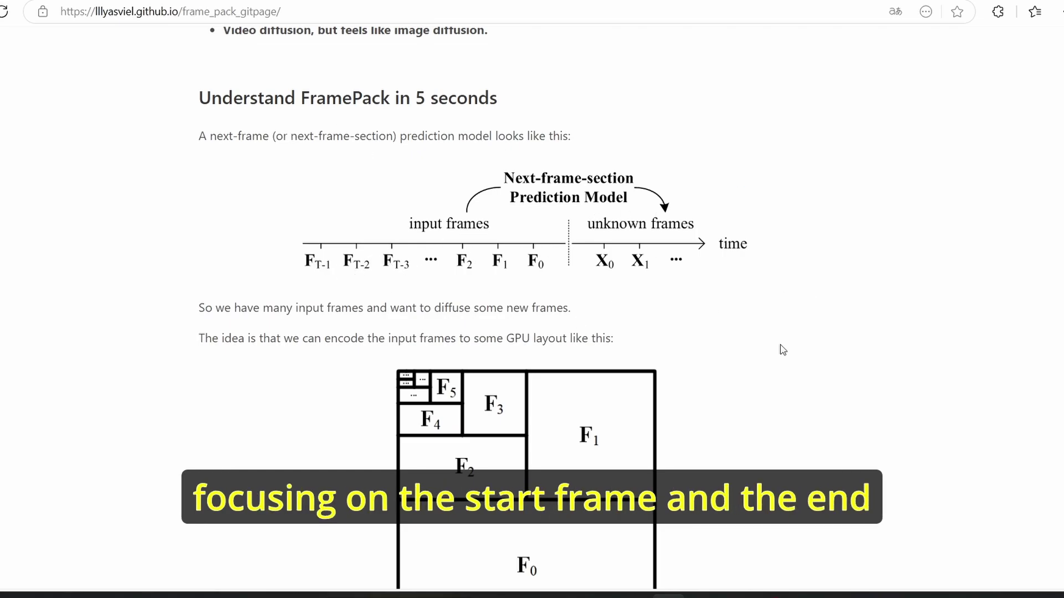
scroll(749, 296, "down", 4)
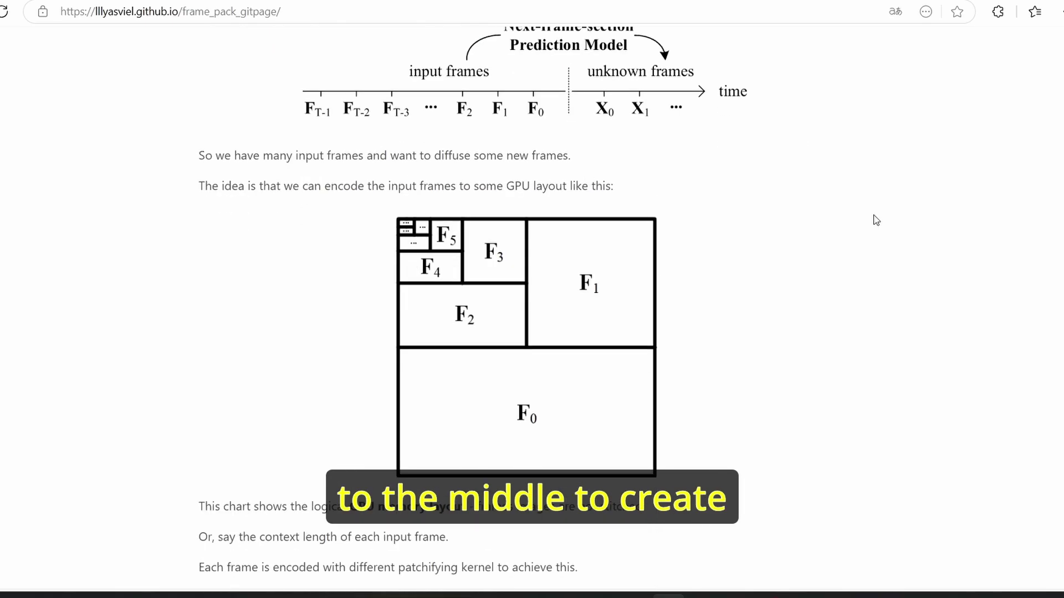
scroll(756, 207, "down", 20)
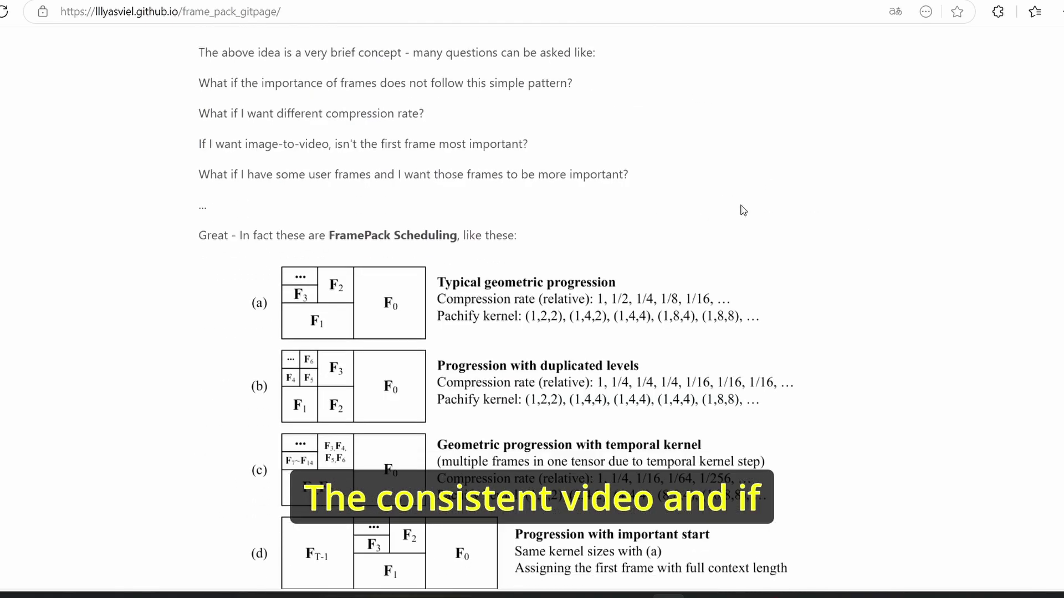
scroll(743, 208, "down", 3)
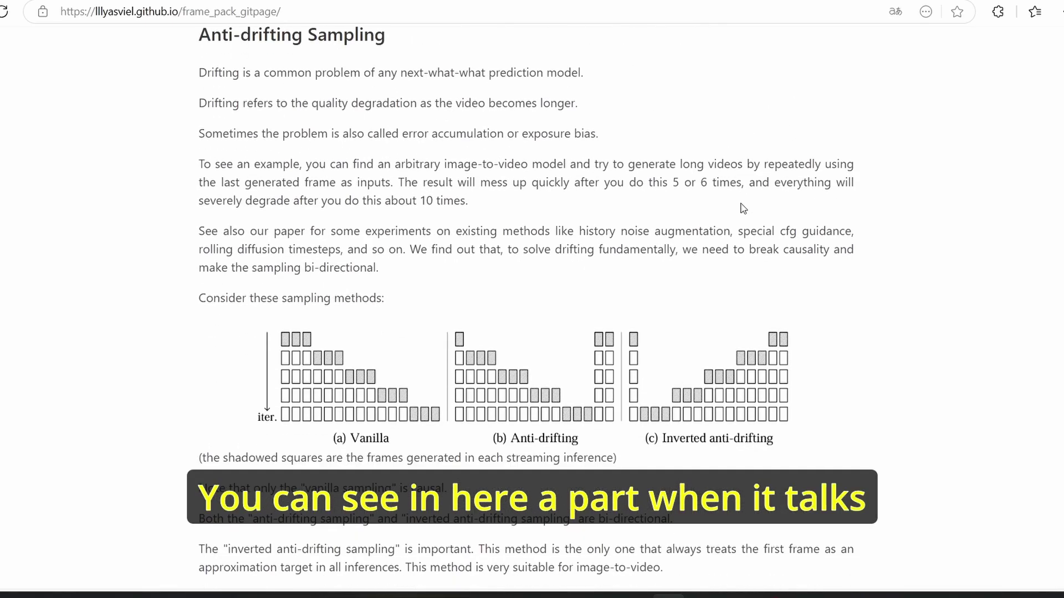
scroll(737, 207, "up", 1)
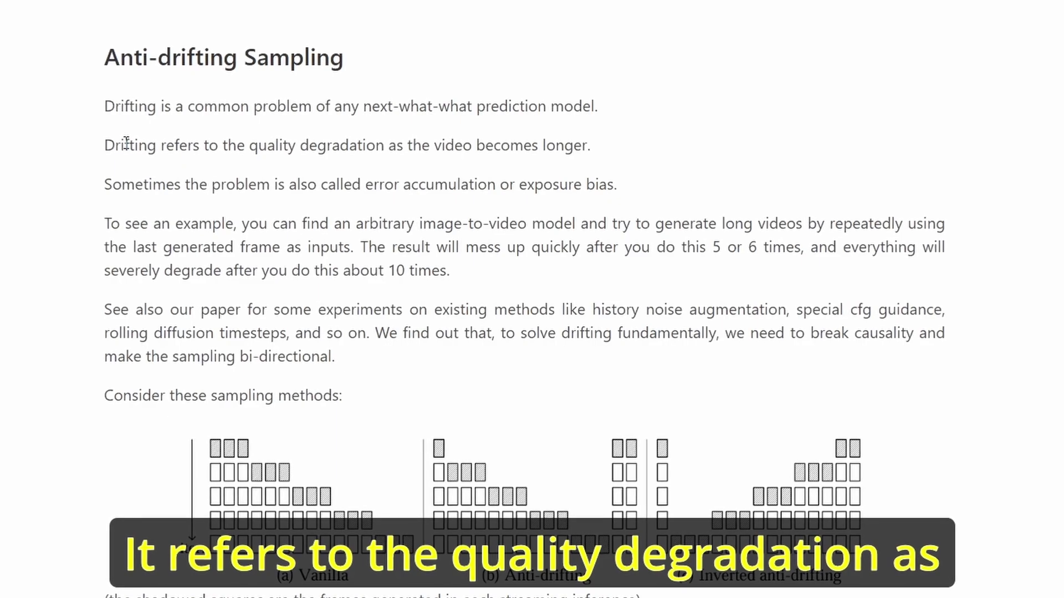
left_click_drag(105, 146, 600, 136)
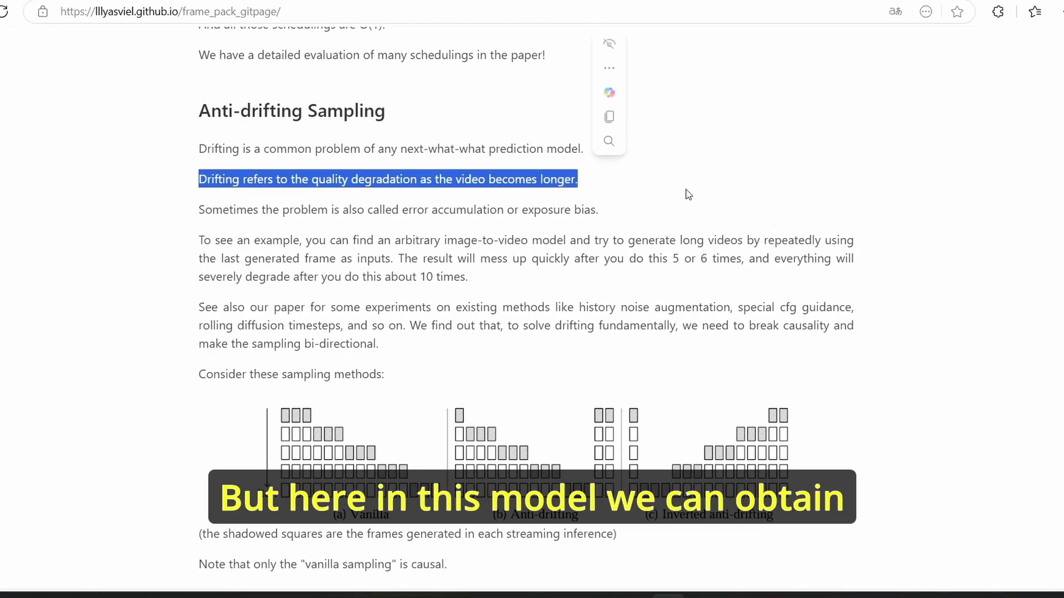
Review the sampling method diagrams and the Image-to-5-Seconds example videos on the FramePack project page
scroll(688, 194, "down", 1)
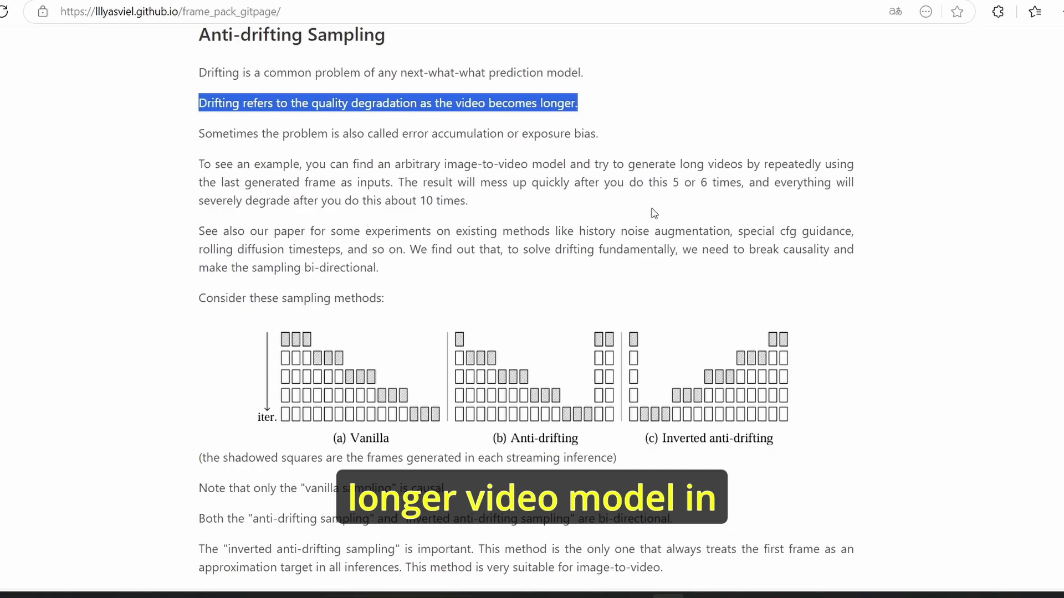
scroll(655, 213, "down", 4)
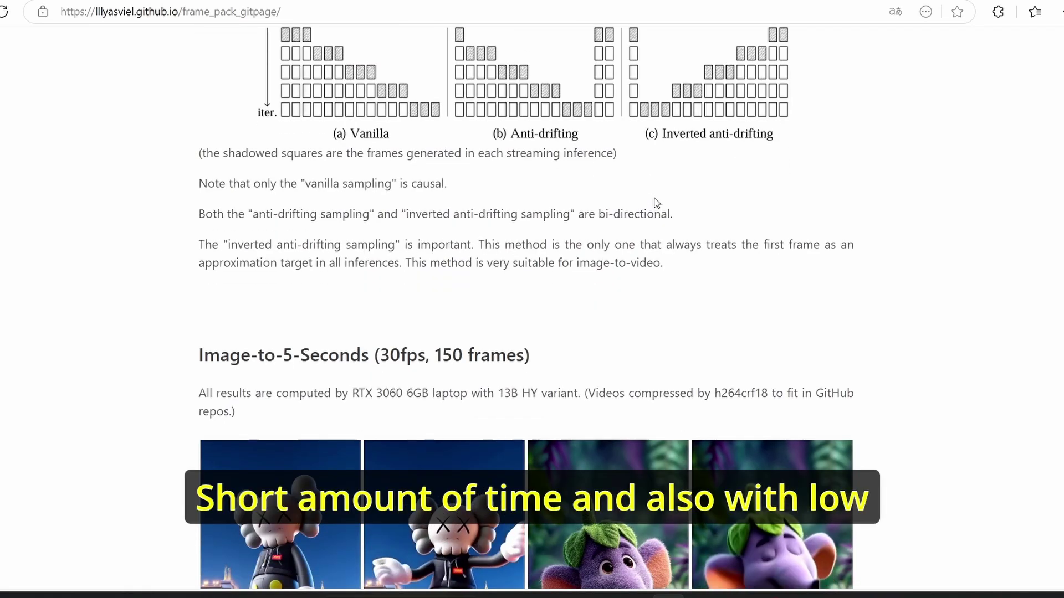
scroll(657, 202, "down", 3)
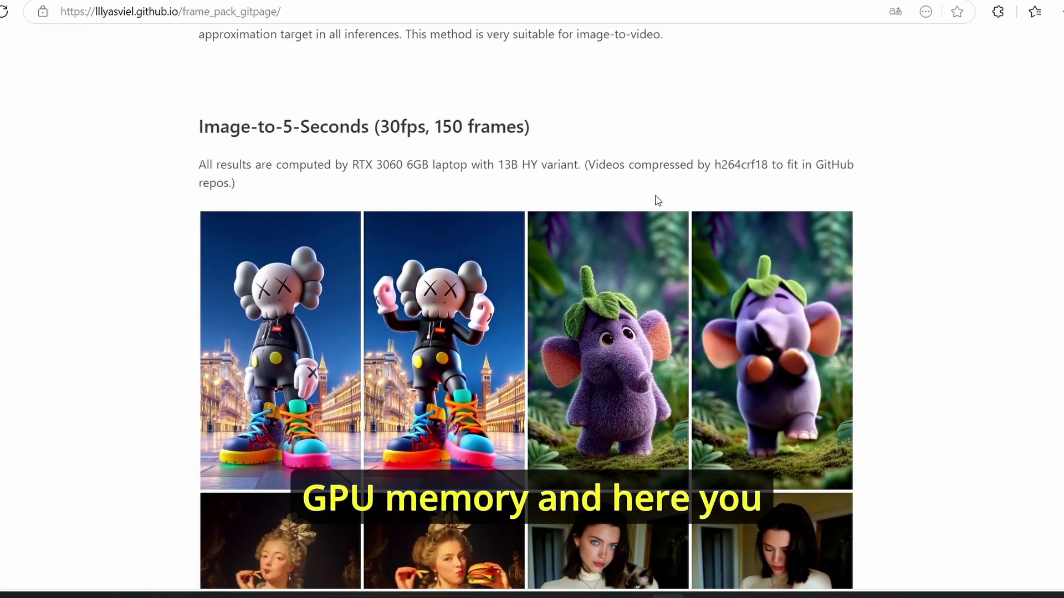
scroll(657, 201, "down", 1)
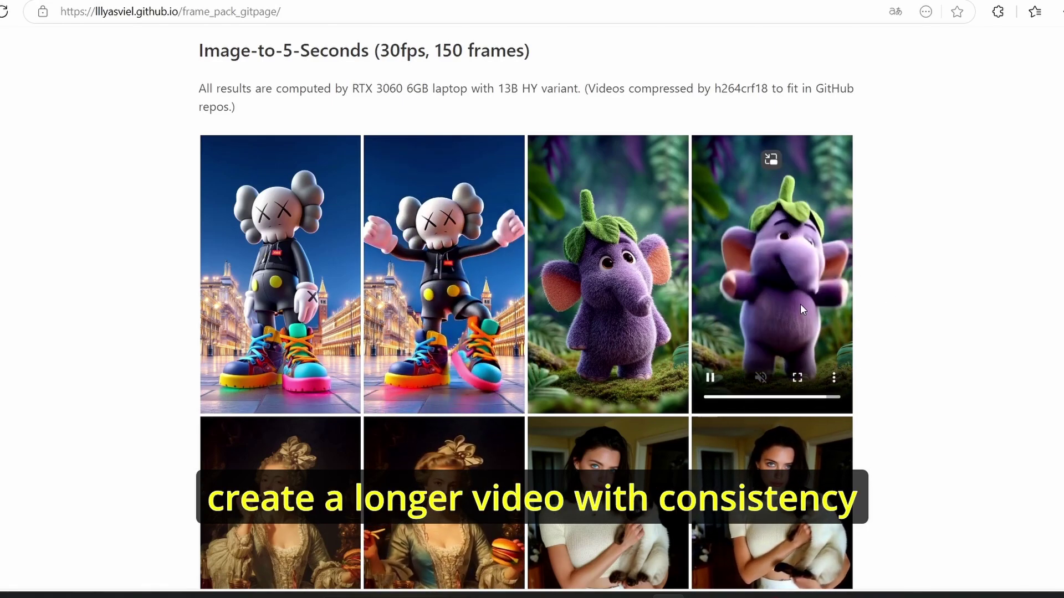
scroll(655, 284, "down", 3)
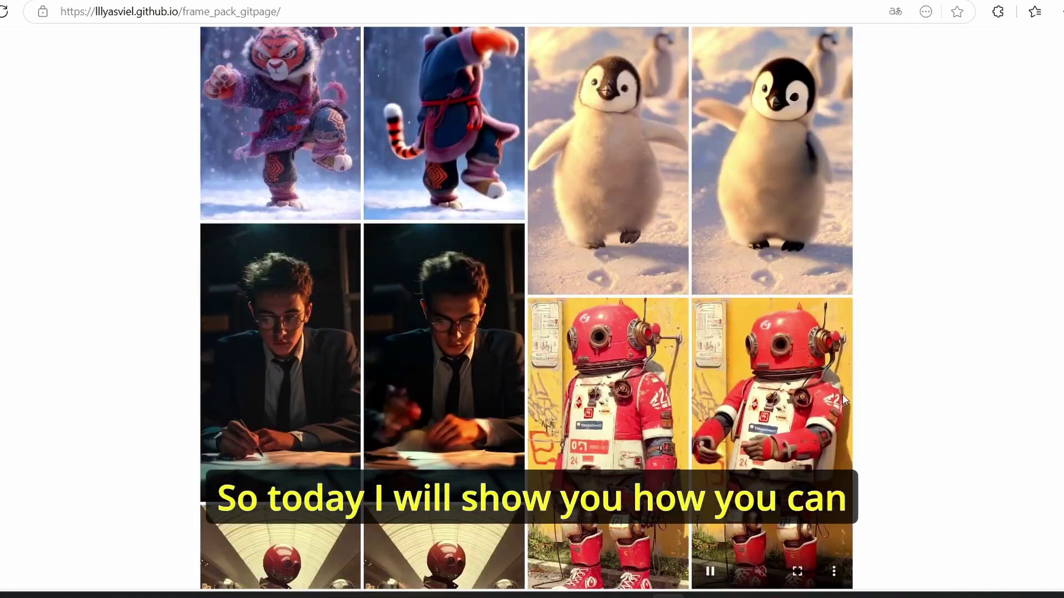
scroll(843, 394, "up", 6)
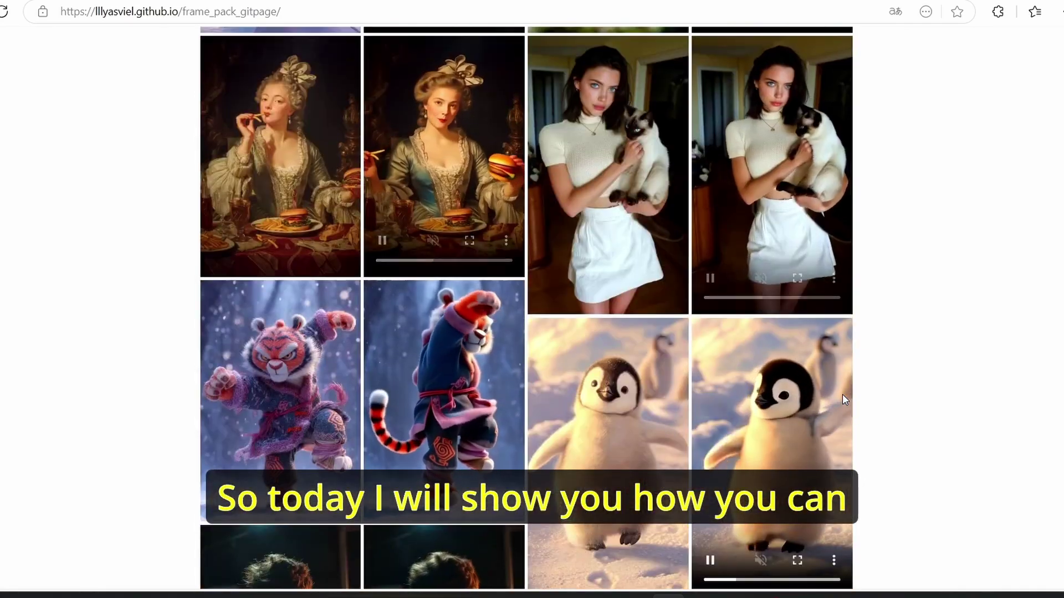
scroll(842, 394, "up", 15)
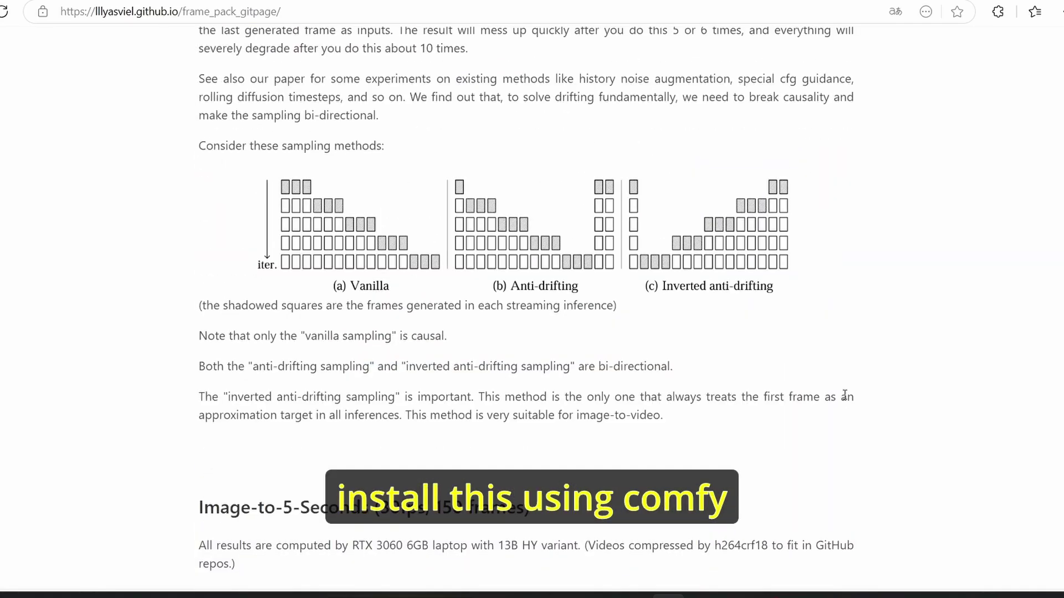
scroll(843, 394, "up", 6)
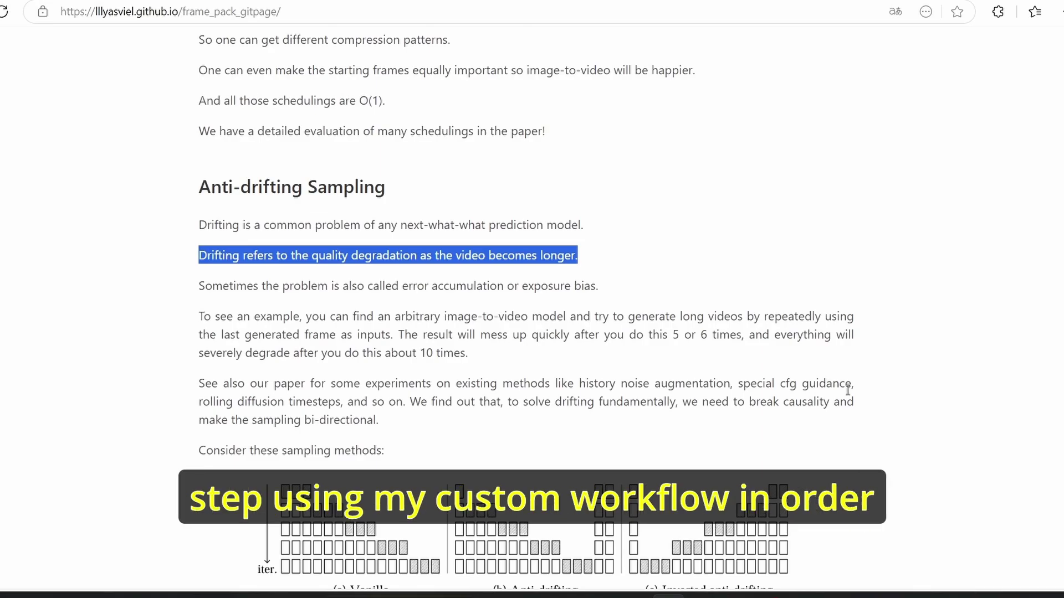
scroll(831, 432, "up", 3)
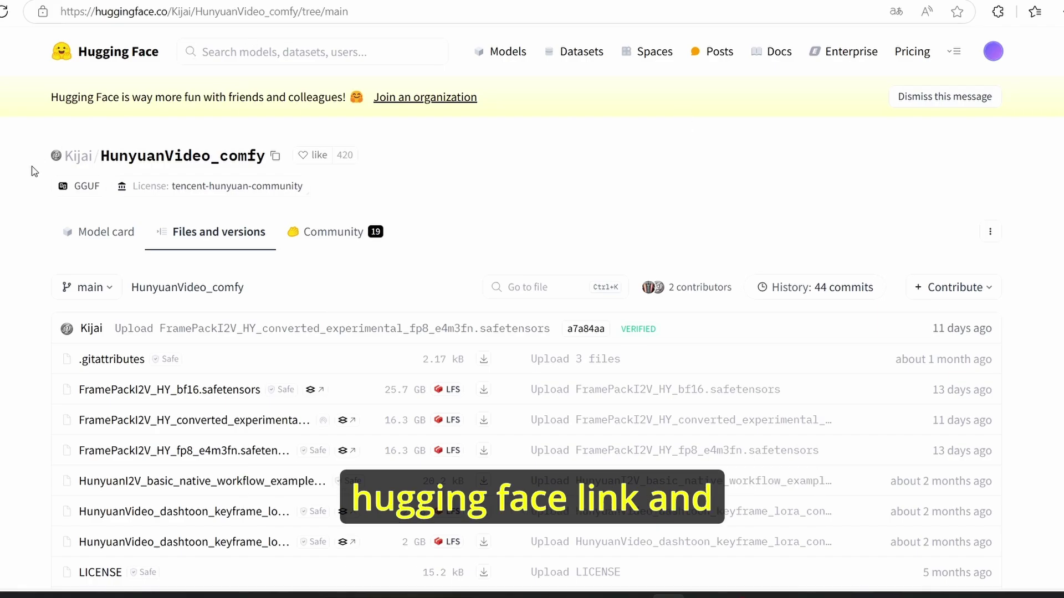
Look over the HunyuanVideo_comfy model files on Hugging Face and the FramePack repository's file list and README on GitHub
scroll(83, 266, "down", 1)
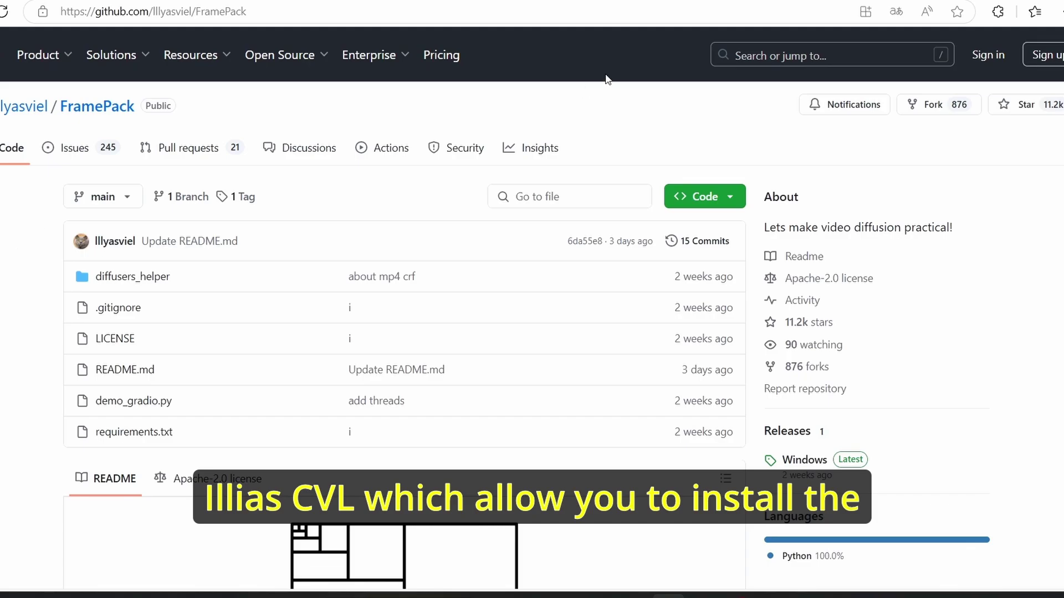
scroll(55, 251, "down", 3)
scroll(38, 264, "up", 3)
scroll(30, 289, "down", 4)
scroll(582, 302, "down", 1)
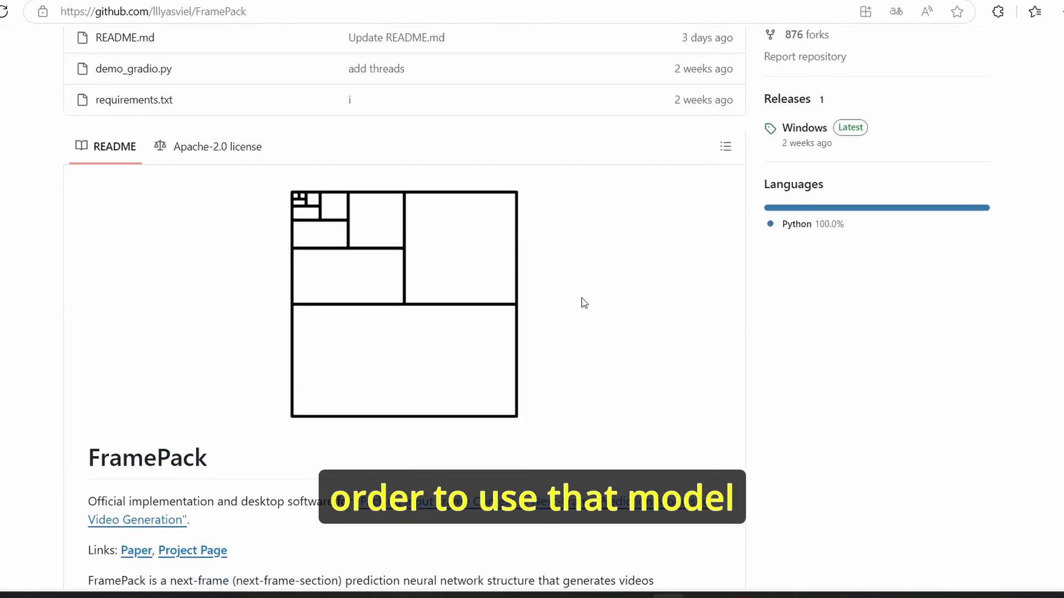
scroll(581, 302, "down", 5)
scroll(702, 213, "up", 10)
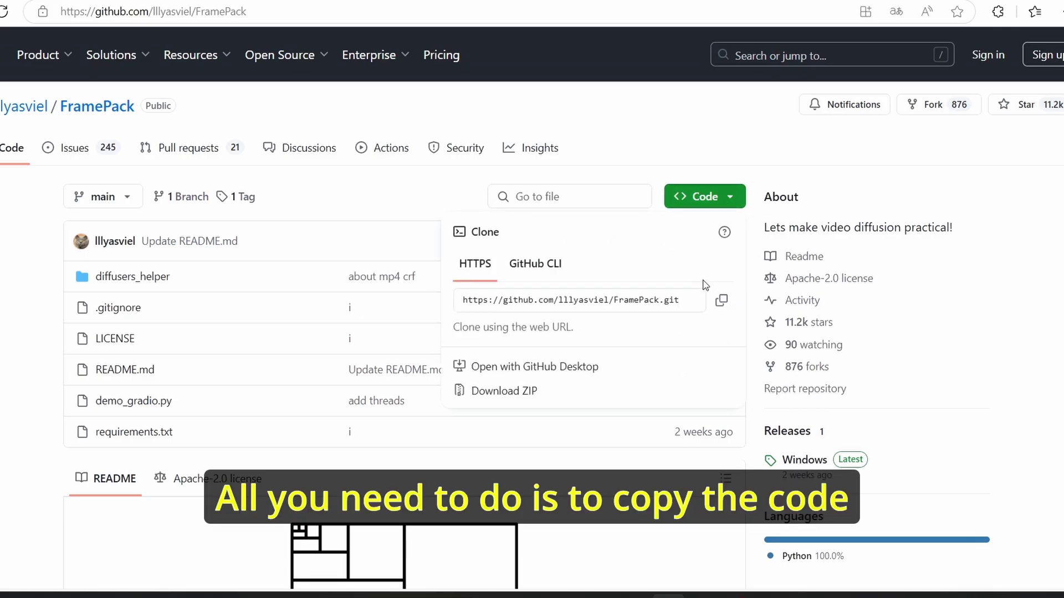
left_click(557, 529)
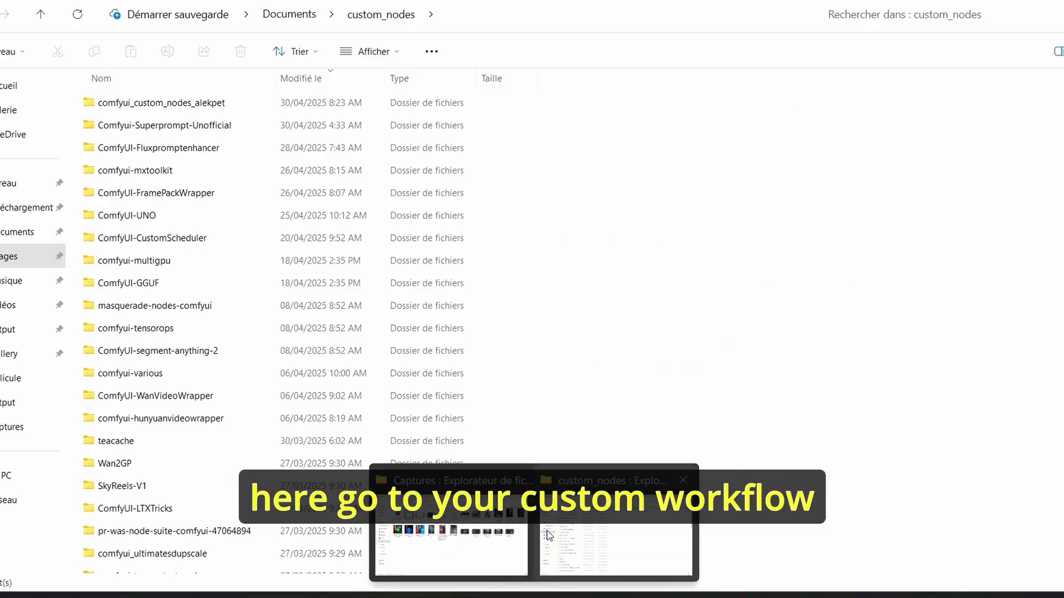
left_click(587, 15)
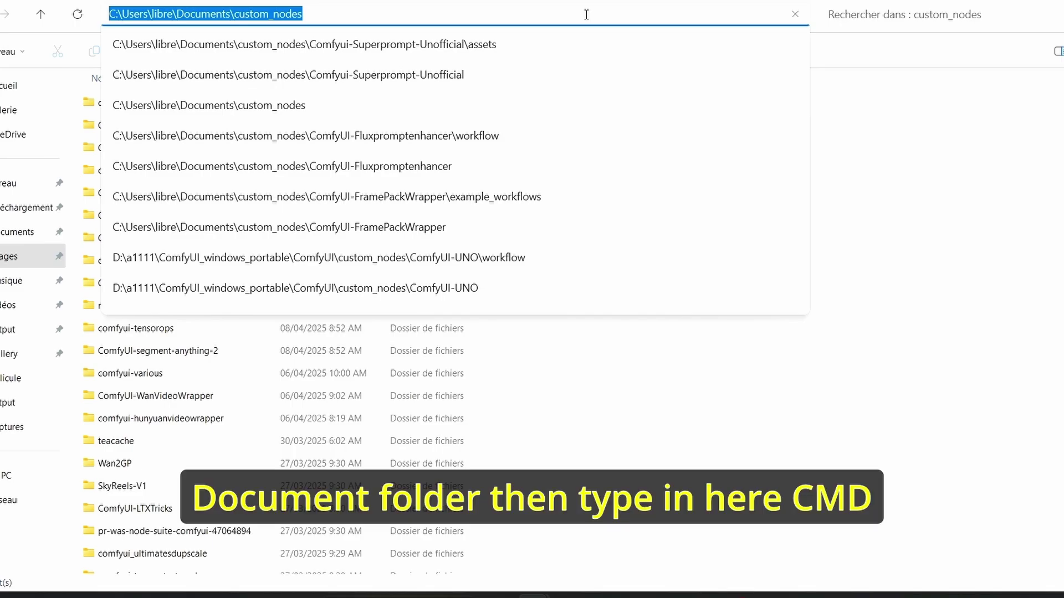
type("cmd")
key("Return")
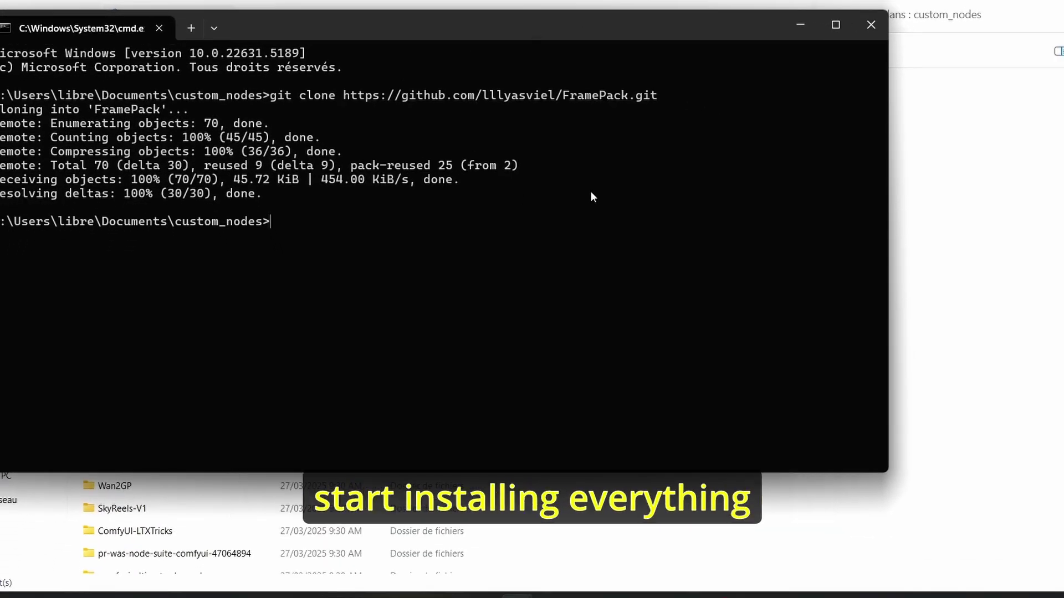
left_click(800, 24)
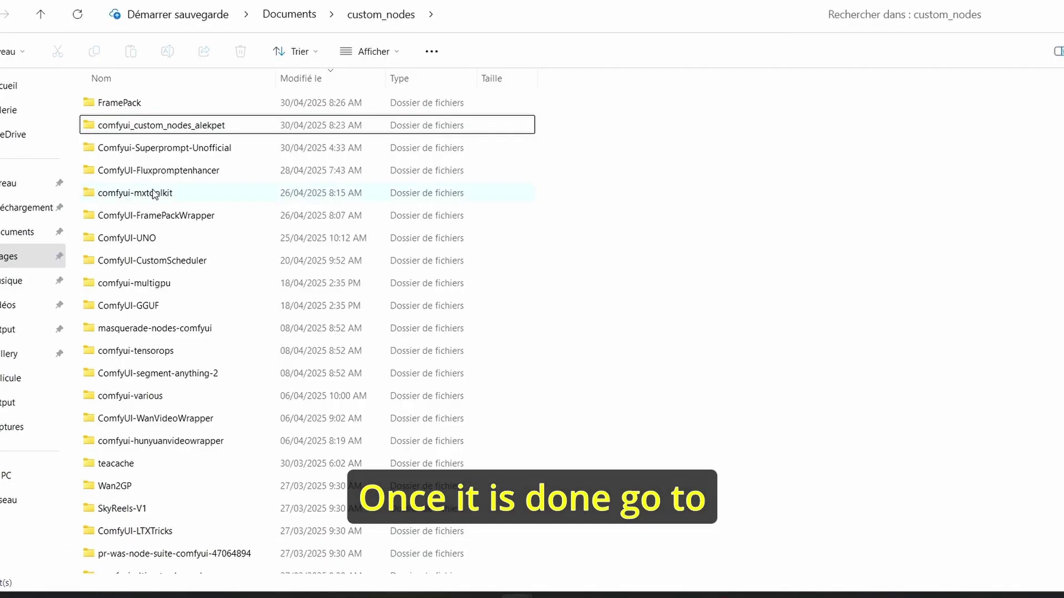
Enter pip install -r requirements.txt in a command prompt at the ComfyUI-FramePackWrapper folder, and close the prompt
double_click(209, 225)
left_click(690, 18)
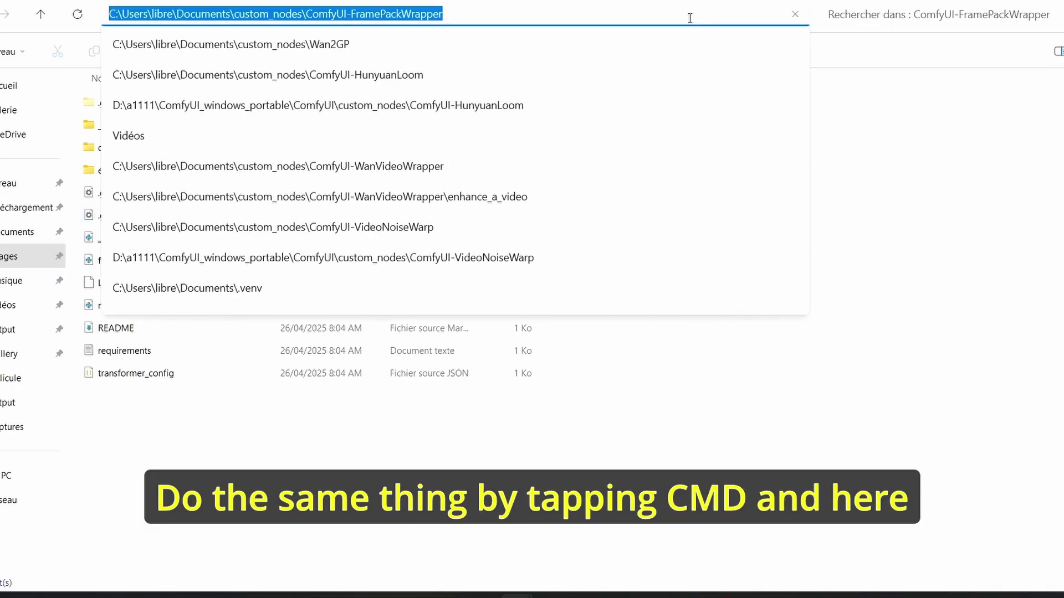
type("cmd")
key("Return")
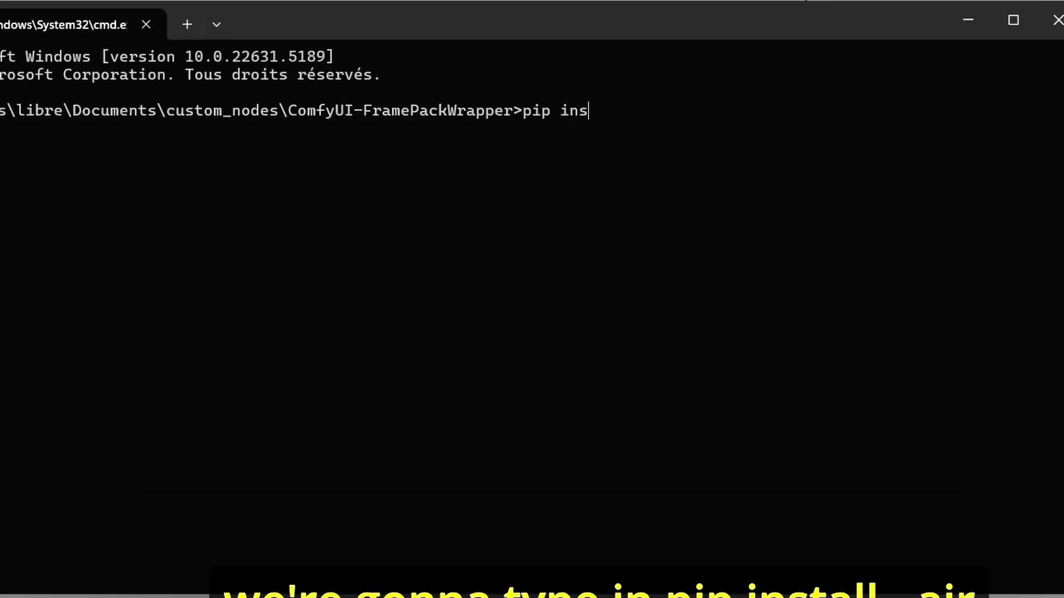
type("pip install -r requirements.txt")
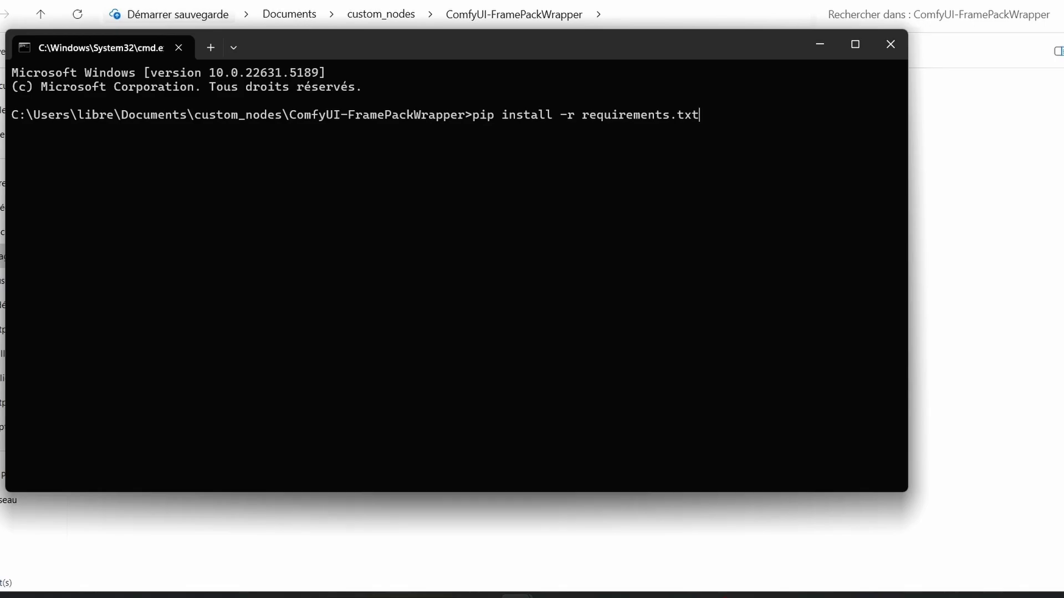
left_click(890, 44)
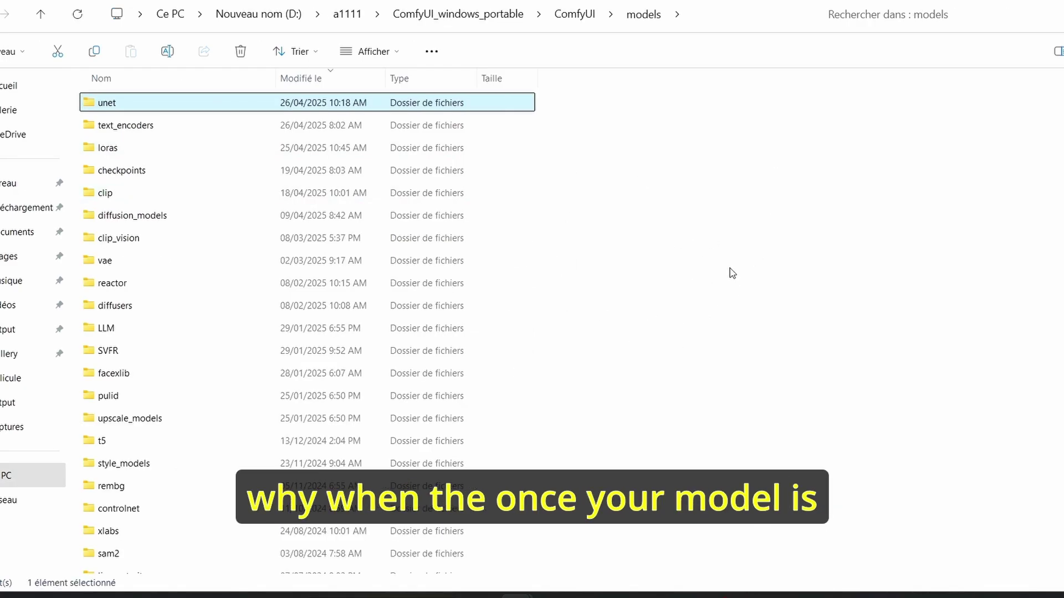
Open the unet folder among the ComfyUI model folders
left_click(732, 273)
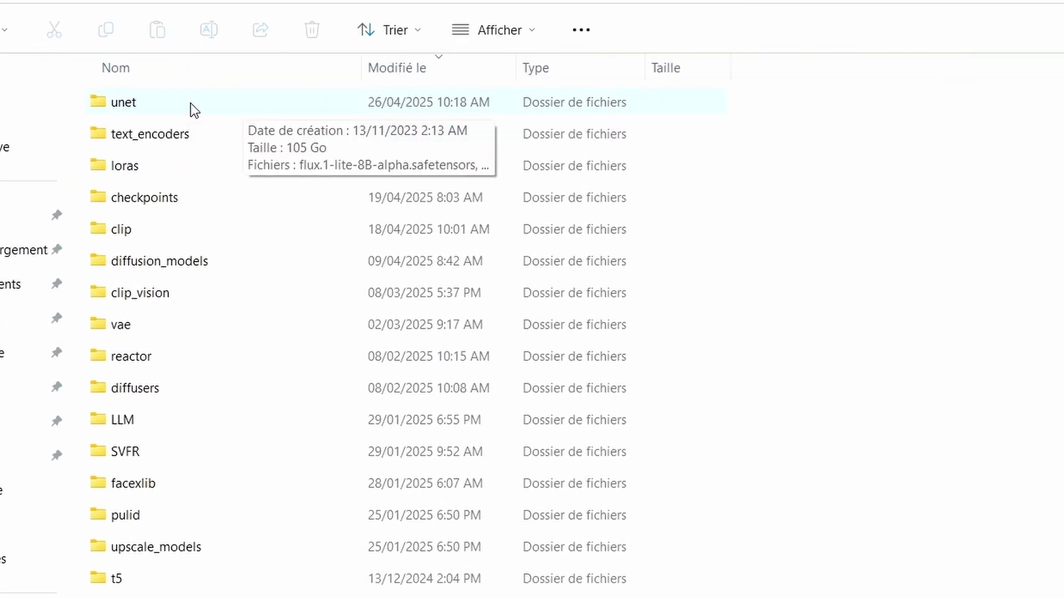
double_click(218, 105)
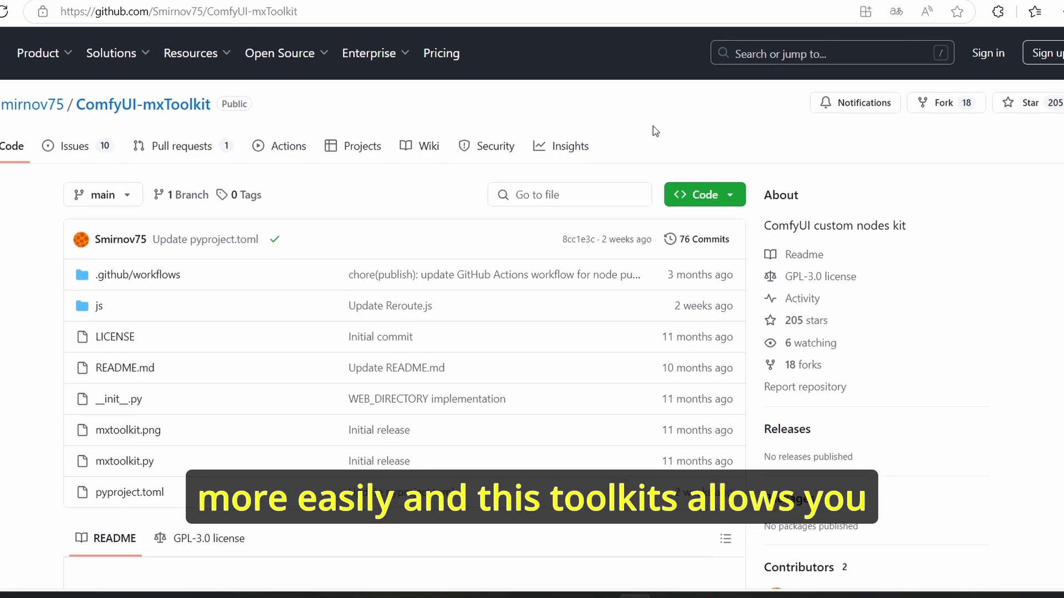
Look through the ComfyUI-mxToolkit README on GitHub and copy the repository's HTTPS clone URL
scroll(651, 133, "down", 5)
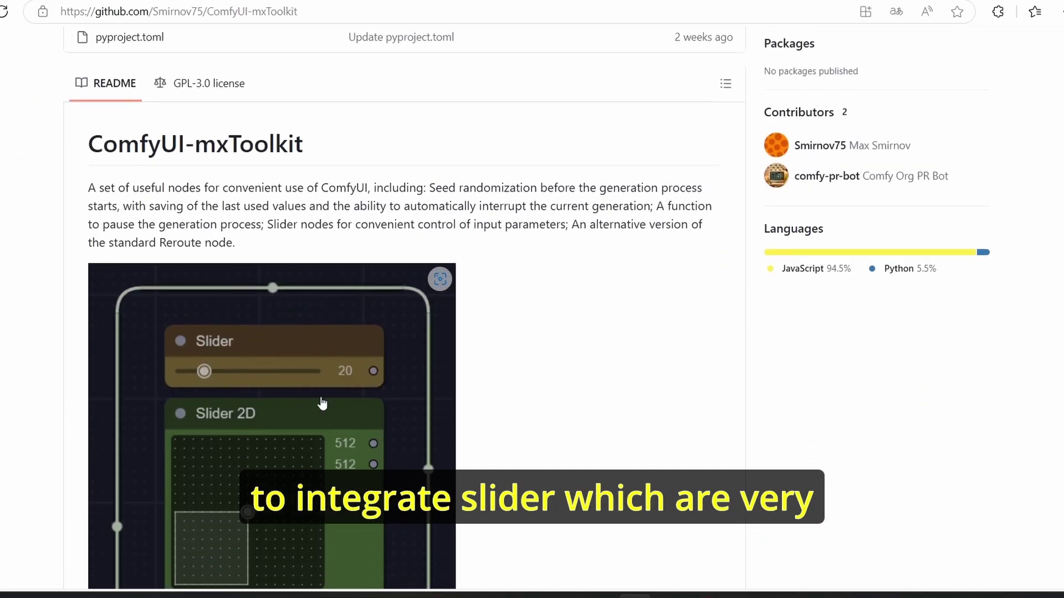
scroll(190, 375, "down", 2)
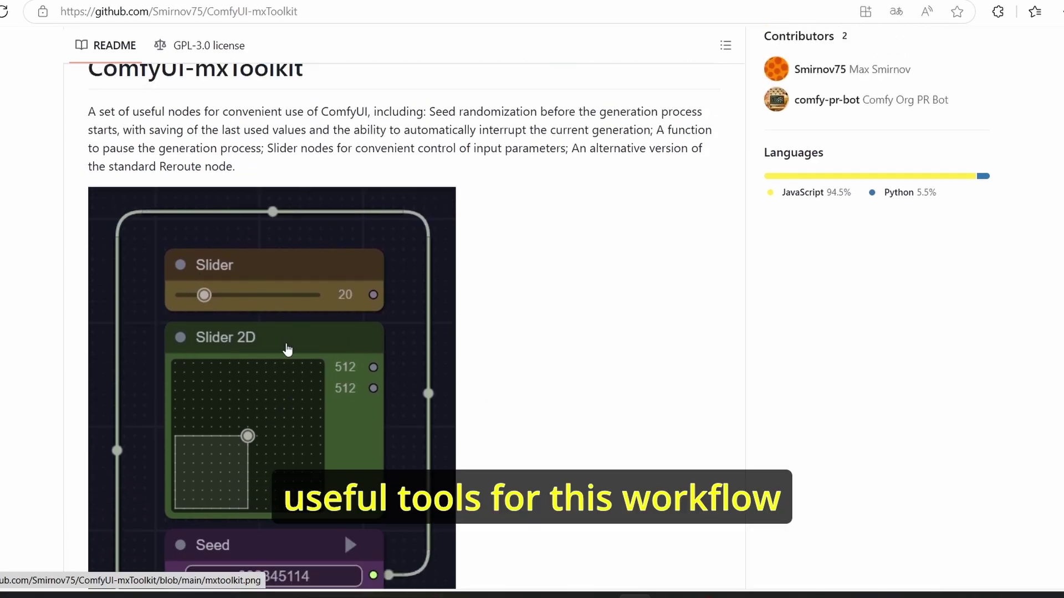
scroll(498, 399, "down", 2)
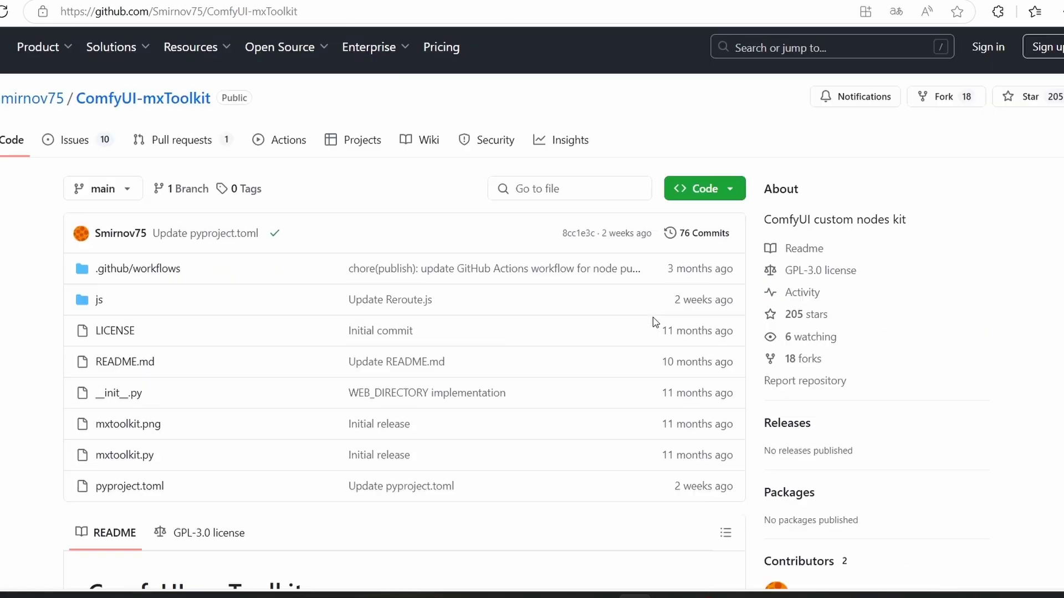
left_click(693, 185)
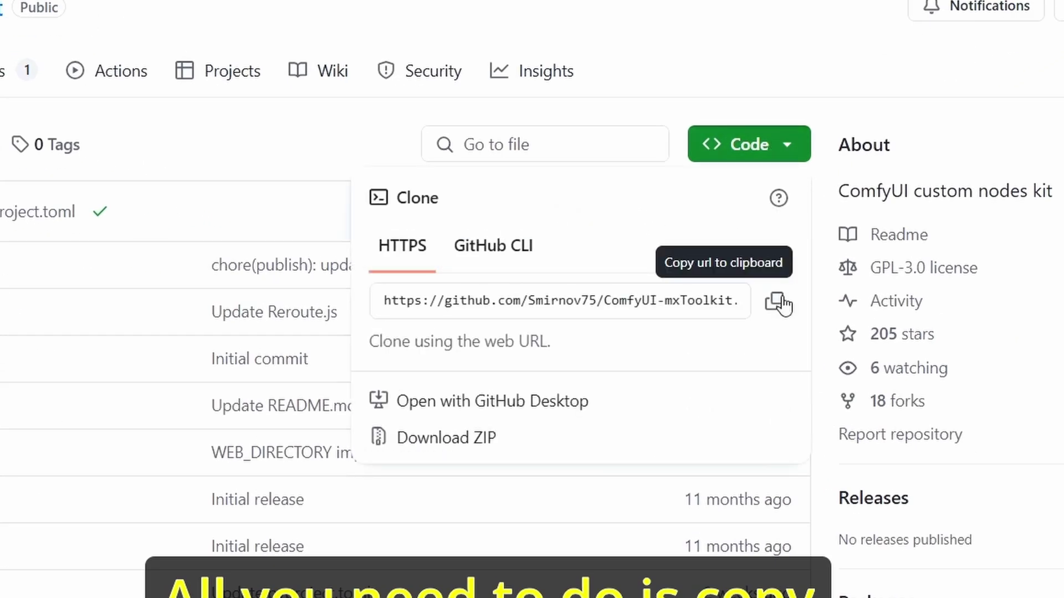
left_click(774, 302)
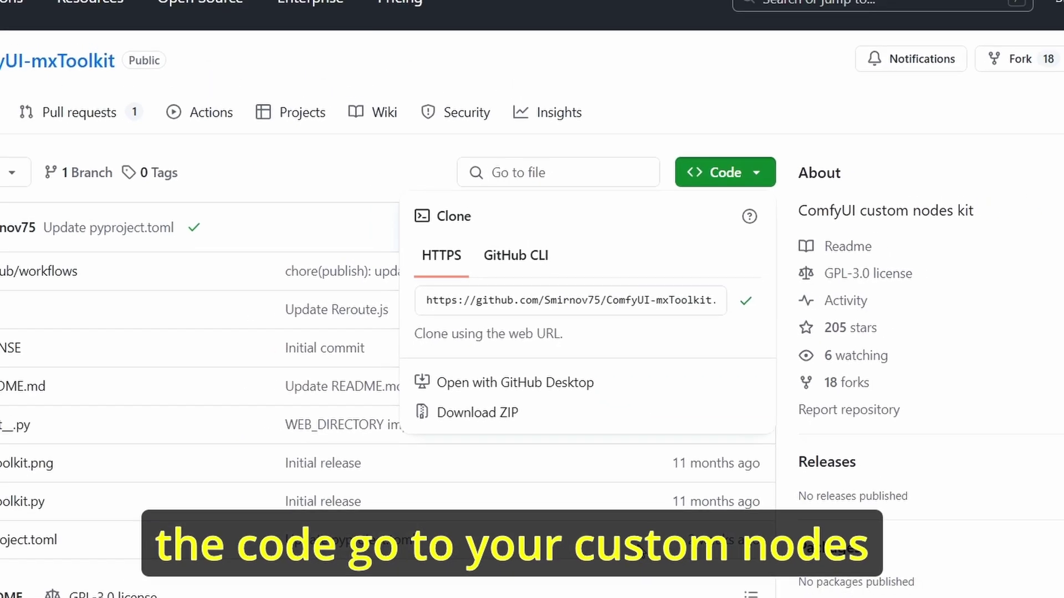
left_click(582, 5)
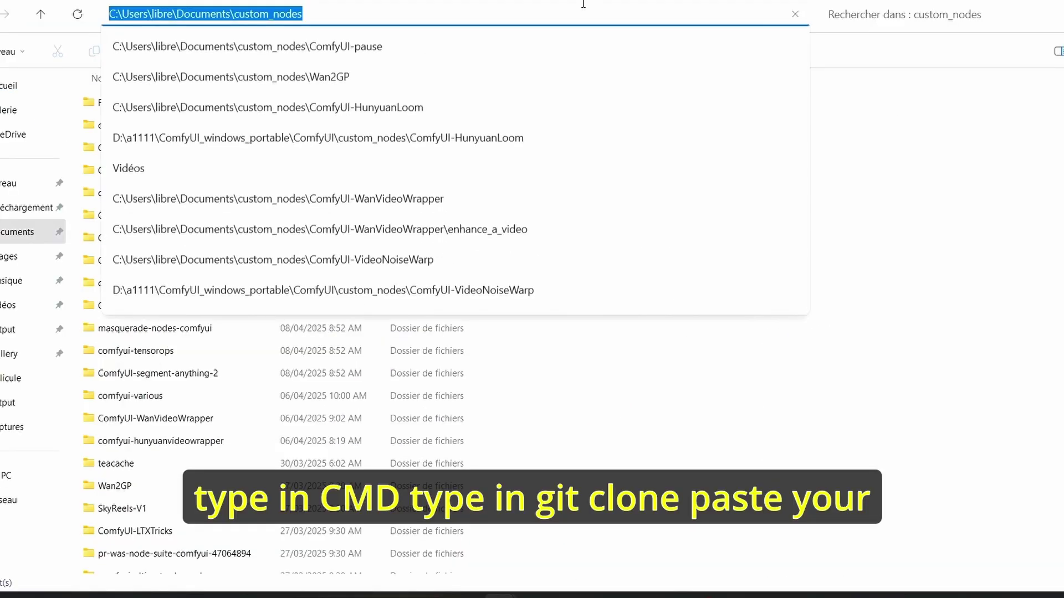
type("cmd")
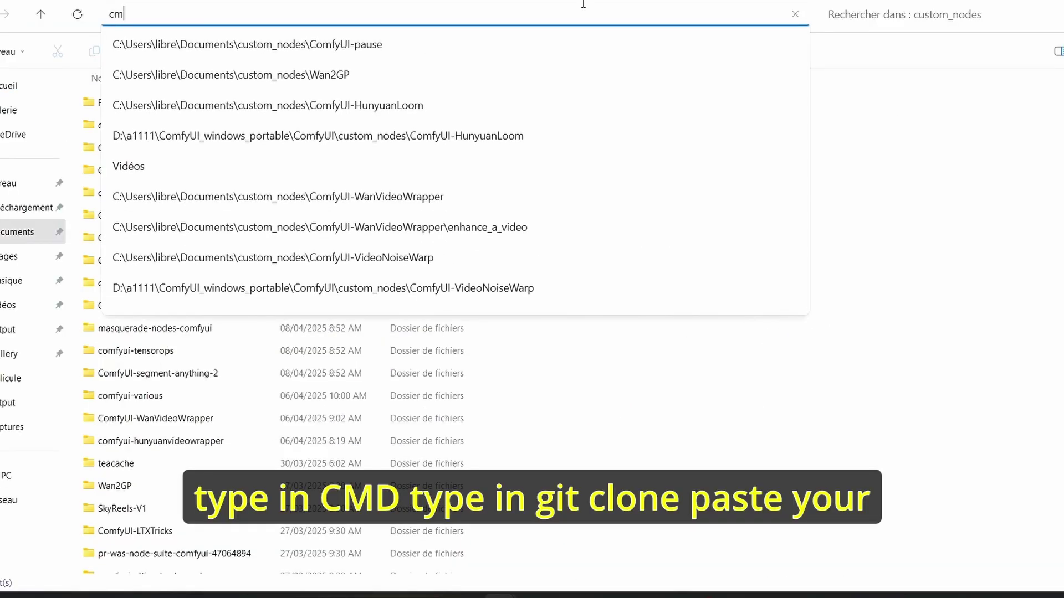
key("Return")
type("git cl")
type("one")
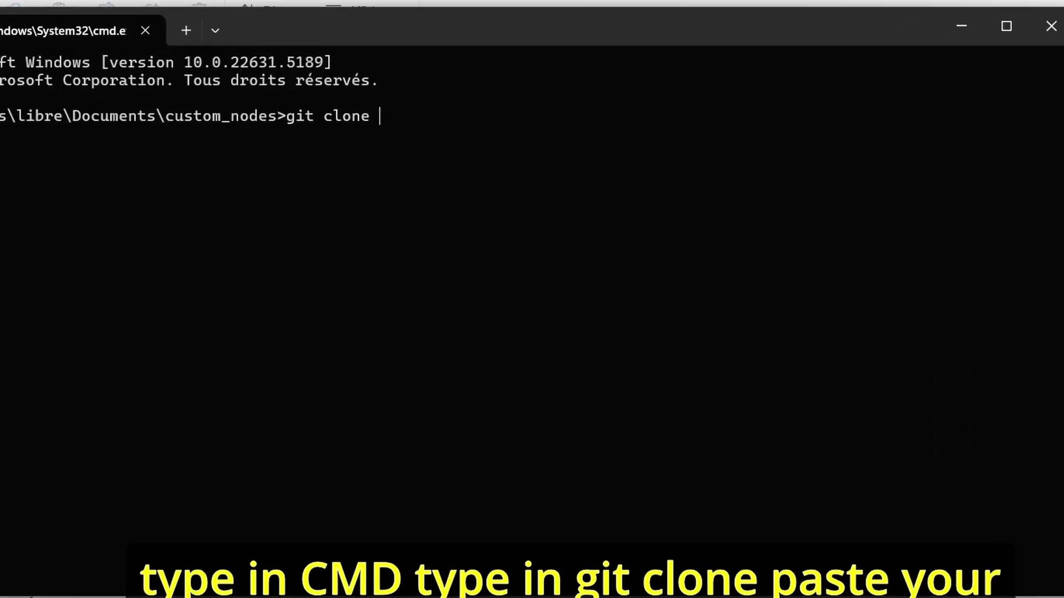
key("ctrl+v")
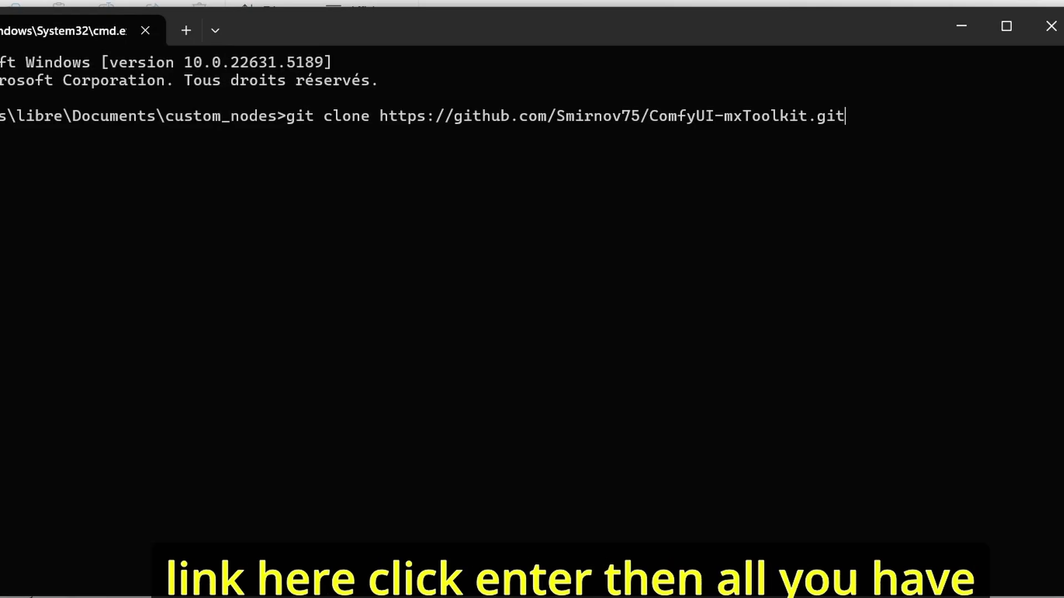
left_click(1051, 26)
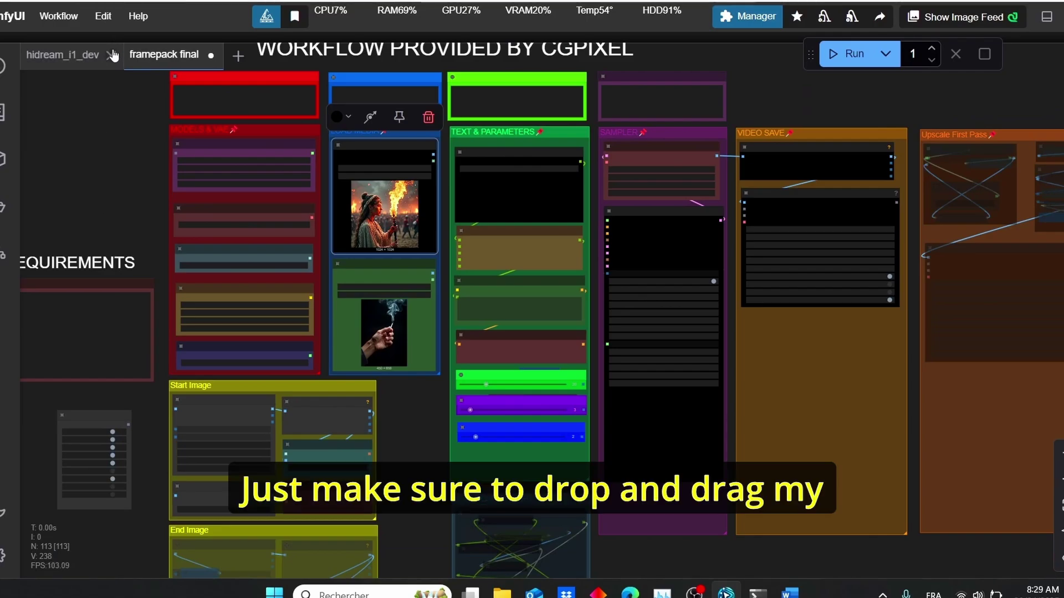
Switch to the framepack final workflow in ComfyUI and look over its model, media, text, sampler and video save groups
left_click(90, 43)
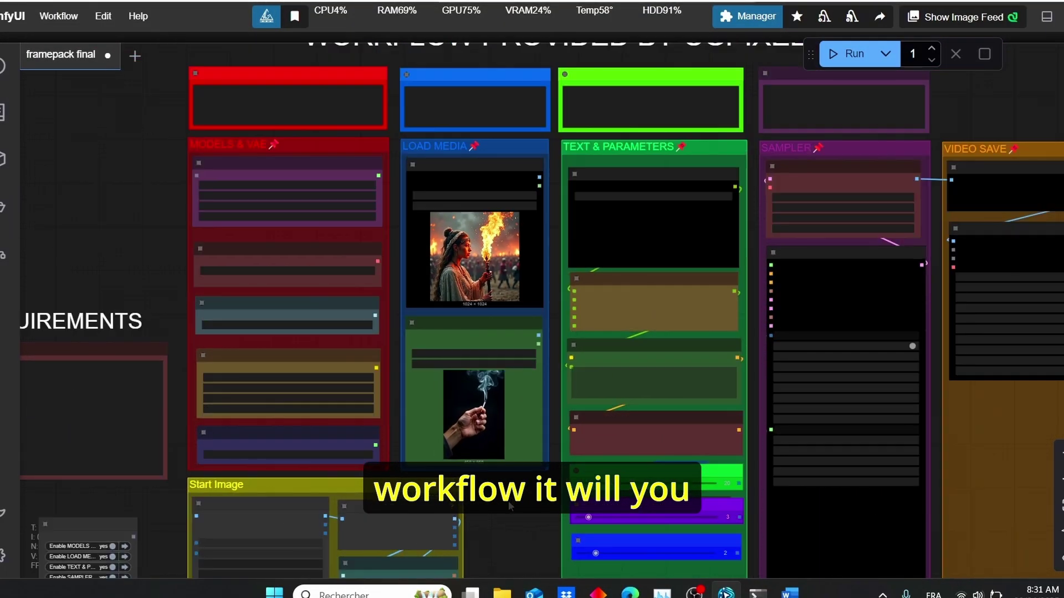
left_click_drag(559, 212, 502, 196)
scroll(500, 385, "down", 1)
left_click_drag(473, 487, 331, 484)
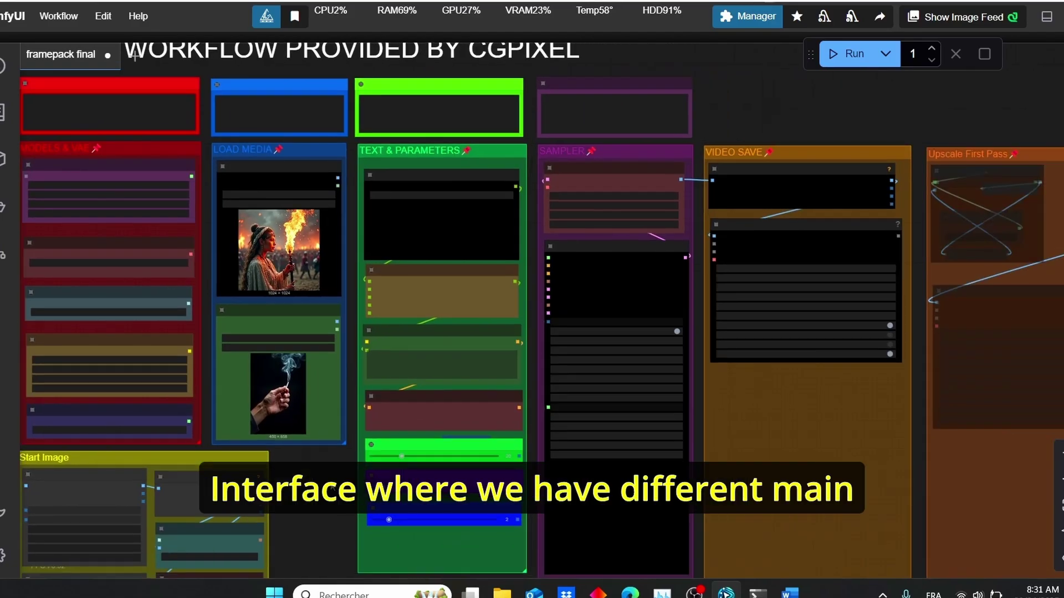
scroll(431, 383, "up", 2)
left_click_drag(431, 383, 678, 391)
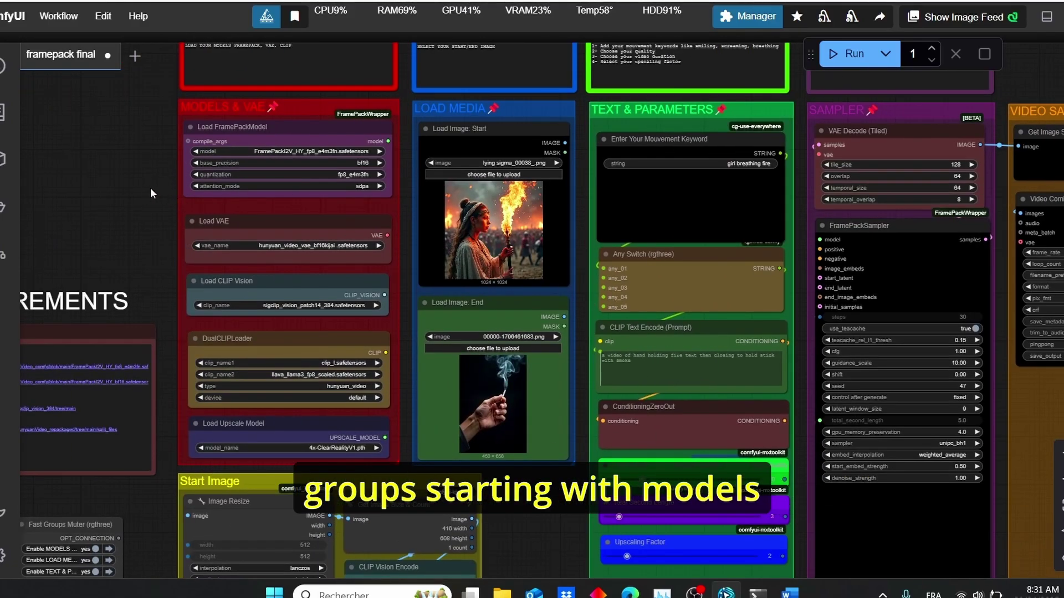
left_click_drag(150, 193, 143, 194)
left_click_drag(567, 236, 521, 231)
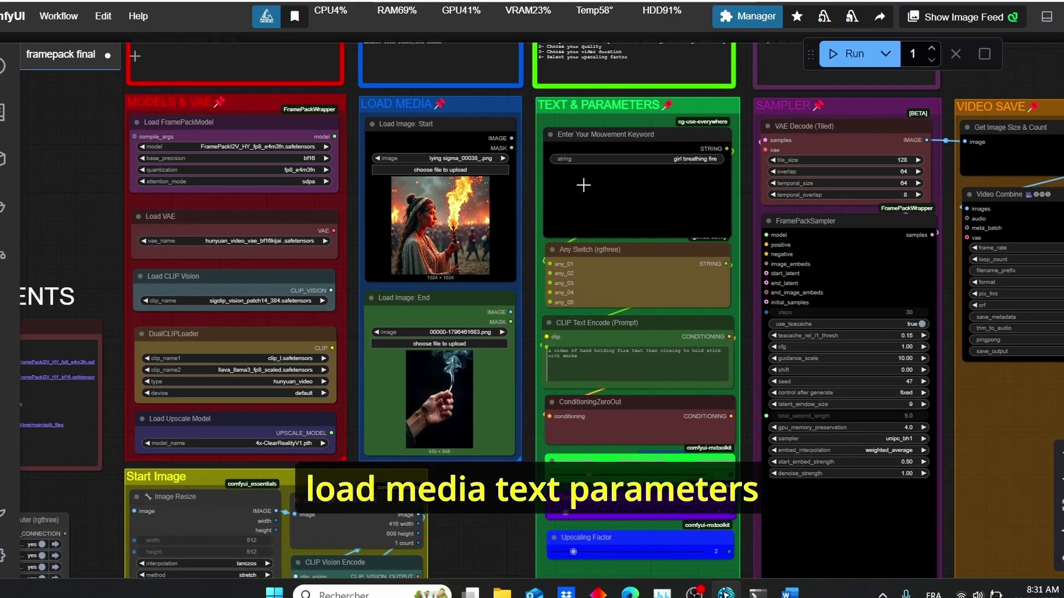
left_click_drag(1025, 94, 686, 100)
scroll(721, 84, "down", 2)
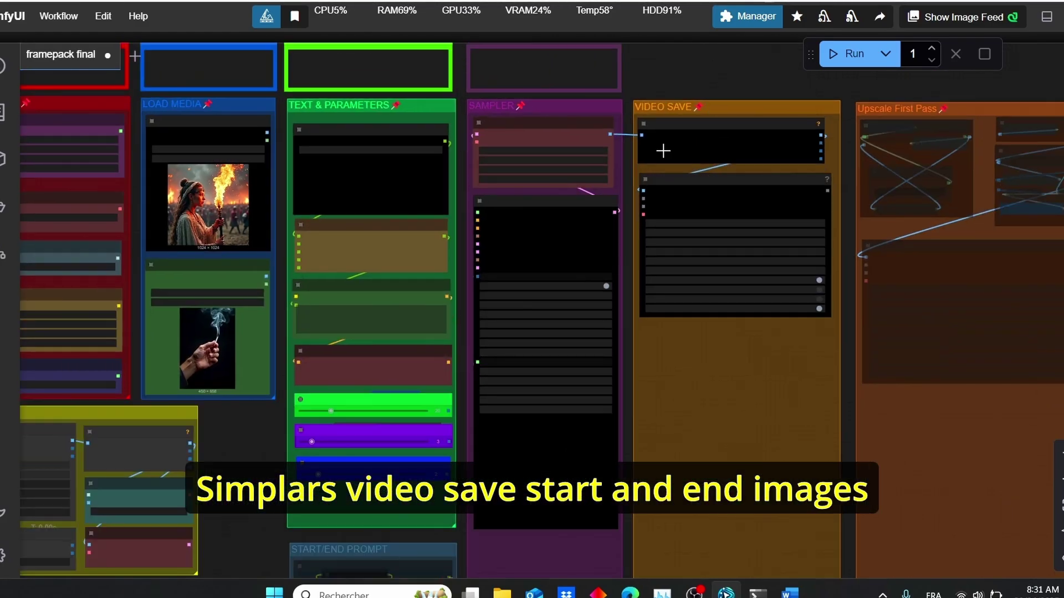
Look over the Start Image, End Image, START/END PROMPT and upscaling groups, and return to the workflow overview
left_click_drag(238, 527, 569, 379)
scroll(321, 408, "up", 2)
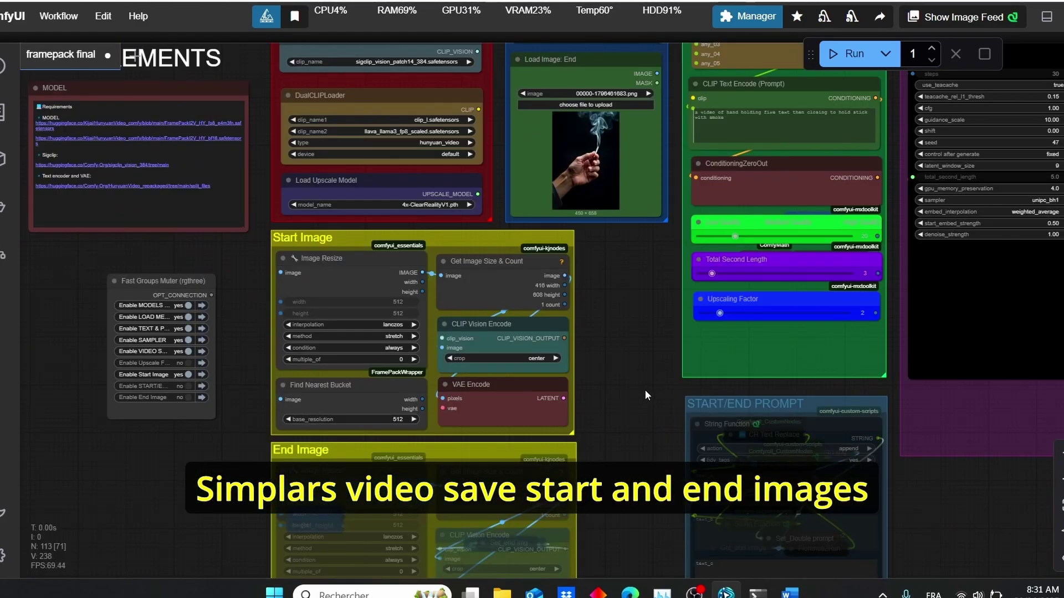
left_click_drag(653, 382, 503, 353)
left_click_drag(656, 354, 226, 479)
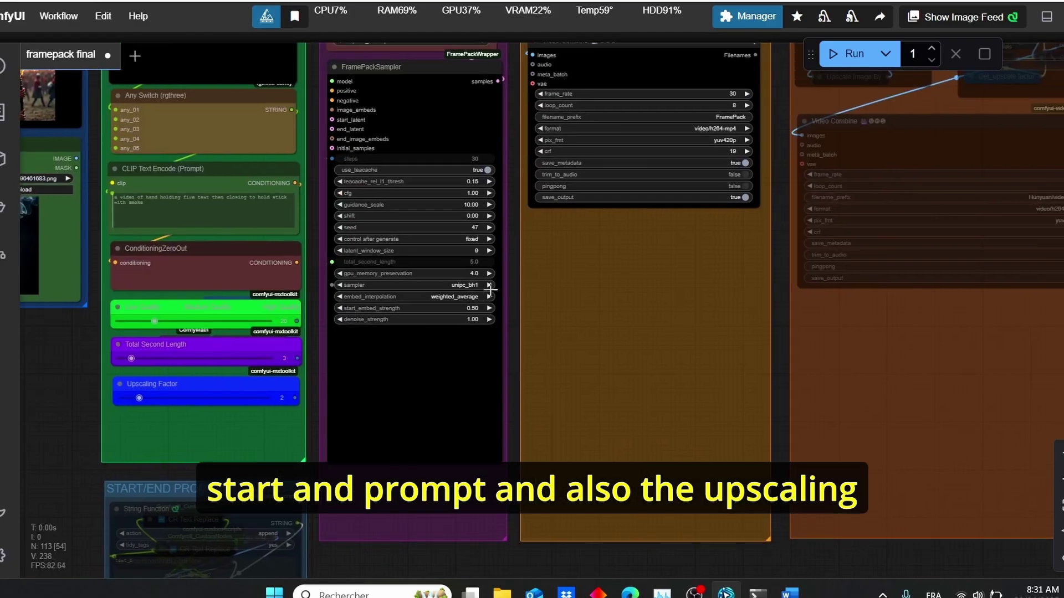
scroll(531, 277, "down", 3)
scroll(700, 111, "up", 3)
left_click_drag(727, 101, 699, 270)
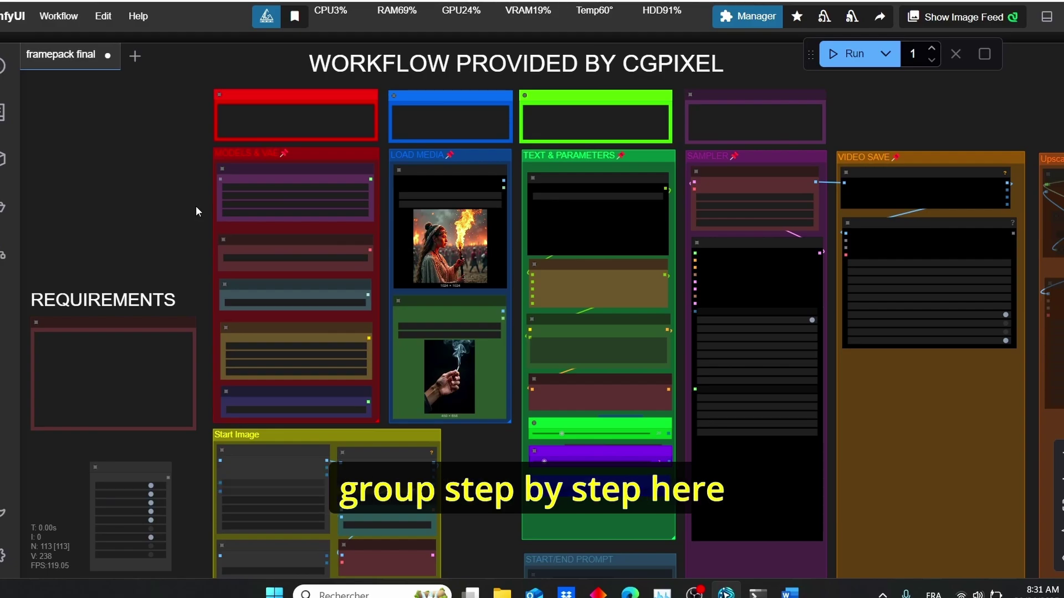
Examine the loader nodes in the MODELS & VAE group and the choices offered for the upscale model
scroll(196, 208, "up", 6)
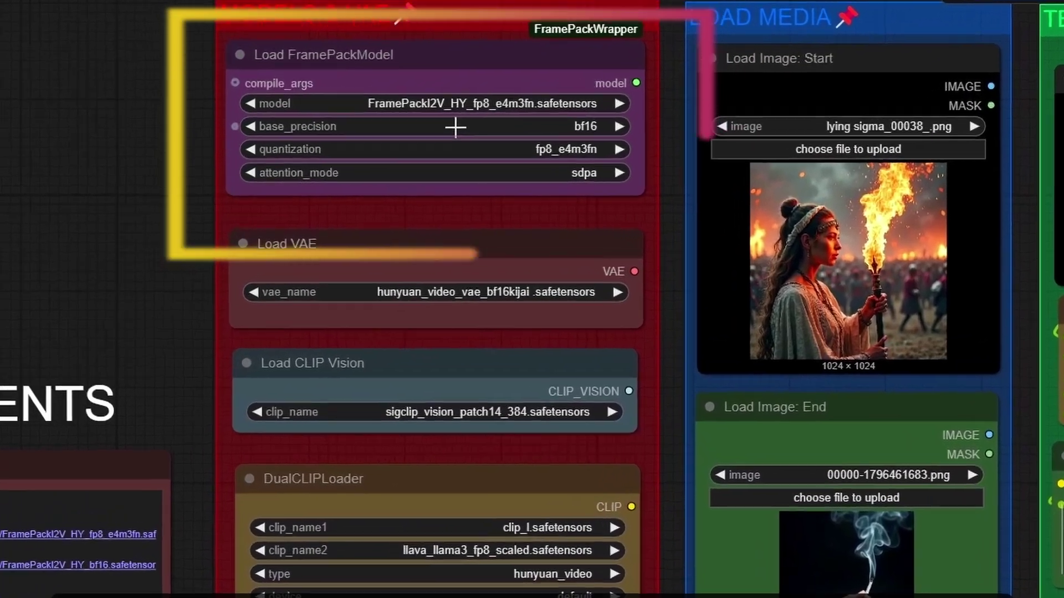
left_click(486, 81)
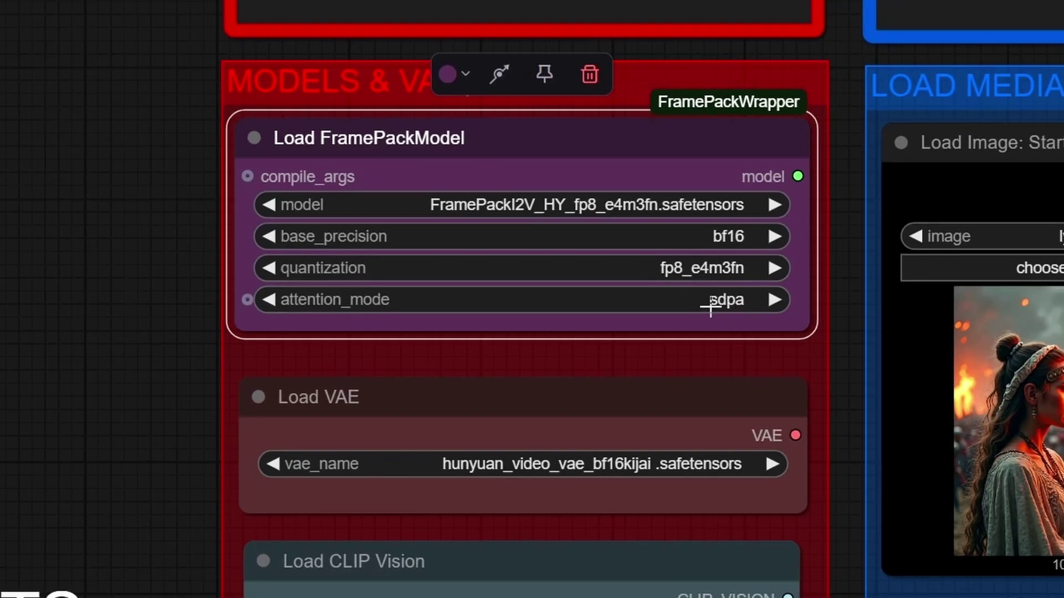
left_click(692, 281)
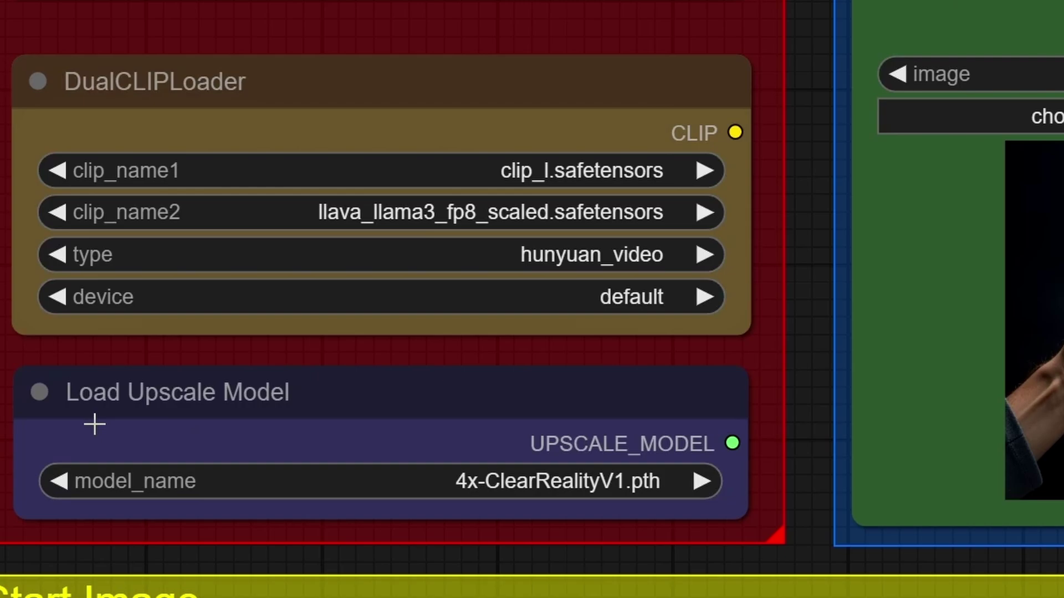
left_click(550, 482)
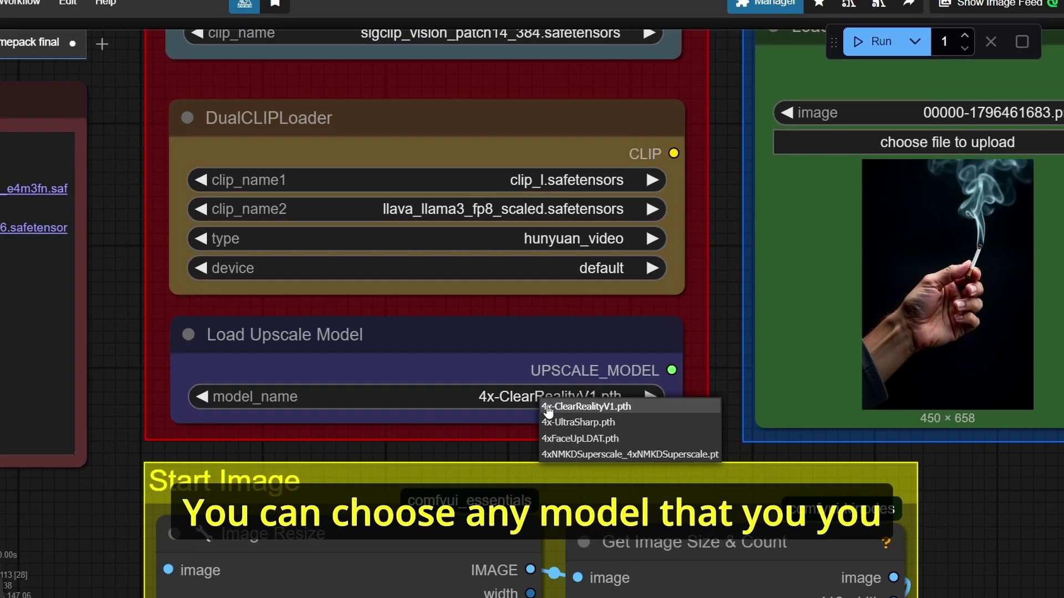
left_click(385, 140)
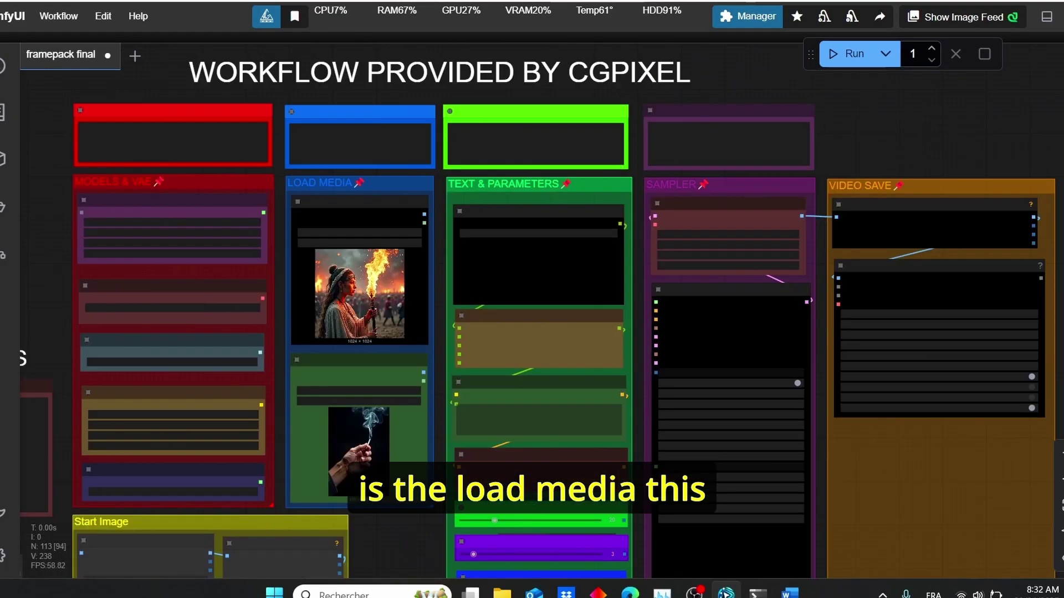
Examine the Load Image: Start and Load Image: End nodes in the LOAD MEDIA group
left_click_drag(269, 240, 242, 245)
scroll(242, 245, "up", 7)
left_click_drag(260, 290, 232, 284)
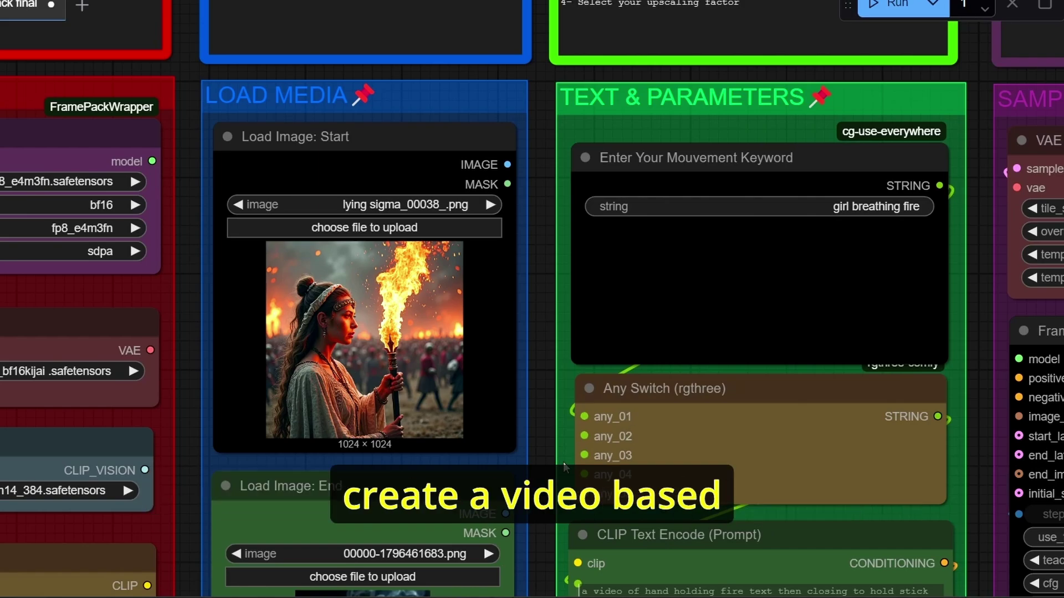
left_click_drag(540, 482, 526, 438)
scroll(527, 432, "down", 3)
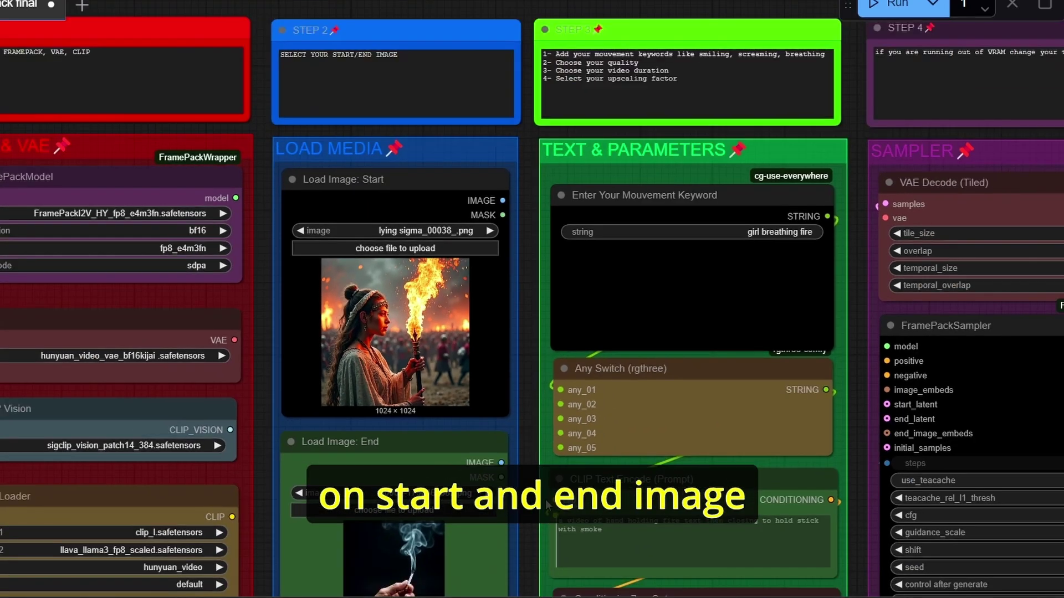
left_click_drag(528, 497, 528, 390)
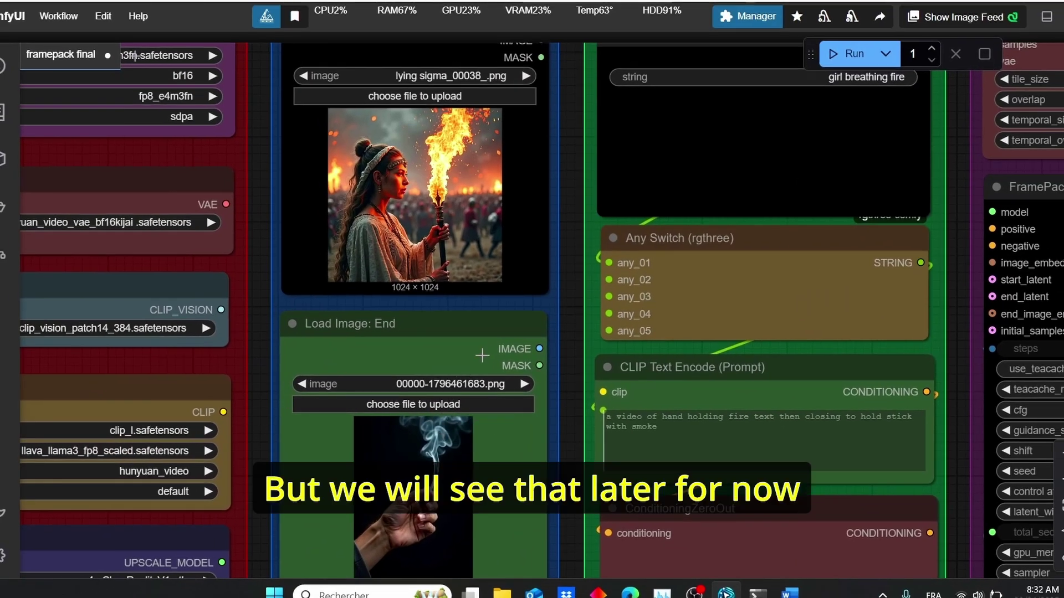
left_click_drag(577, 289, 568, 335)
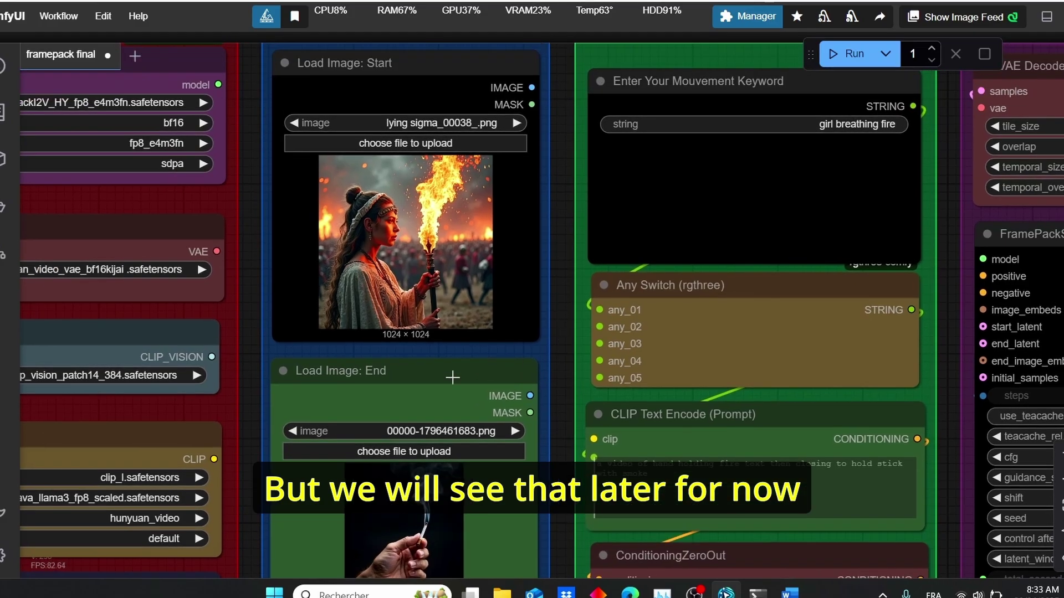
left_click_drag(558, 281, 551, 328)
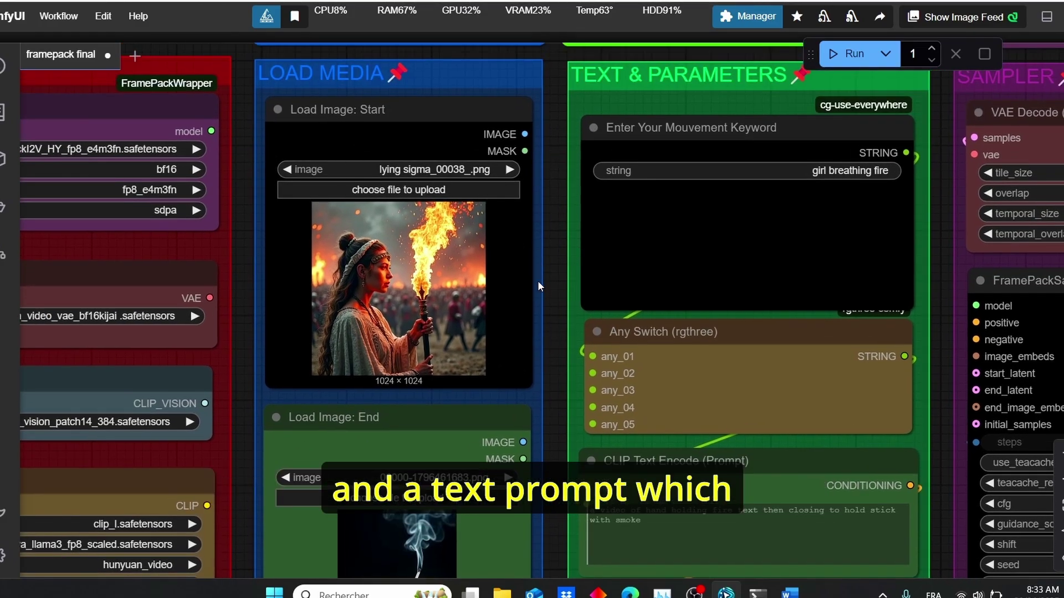
Examine the movement keyword node and its connected Any Switch node in the TEXT & PARAMETERS group
left_click_drag(552, 313, 425, 314)
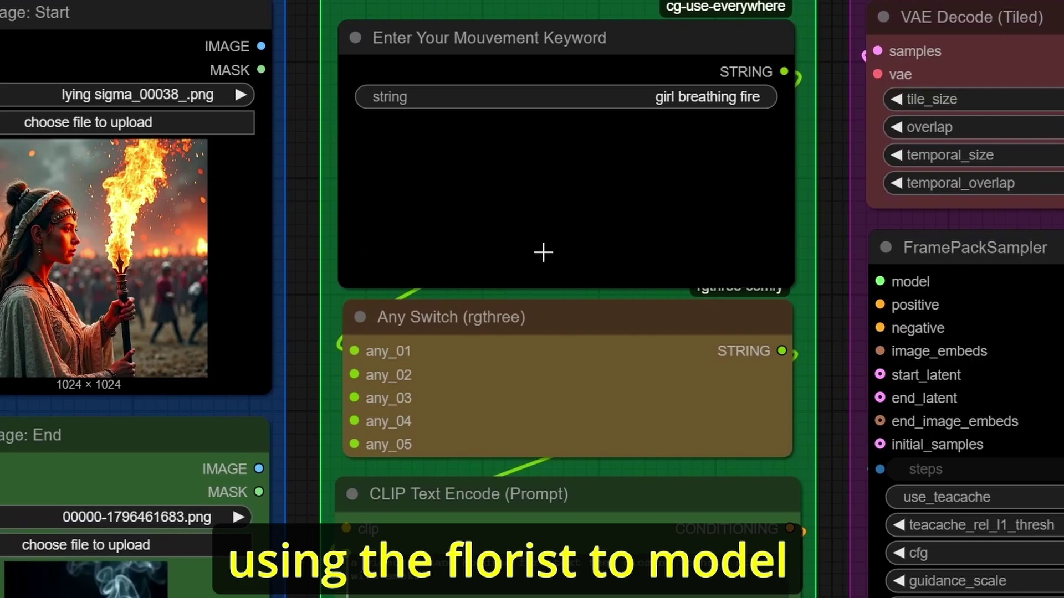
scroll(418, 88, "up", 1)
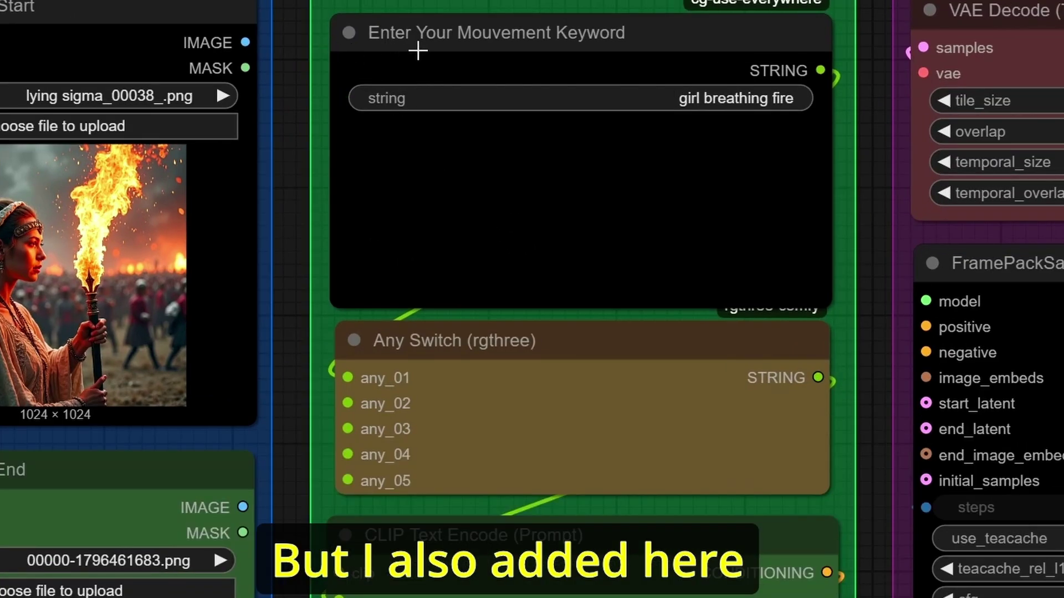
left_click(689, 53)
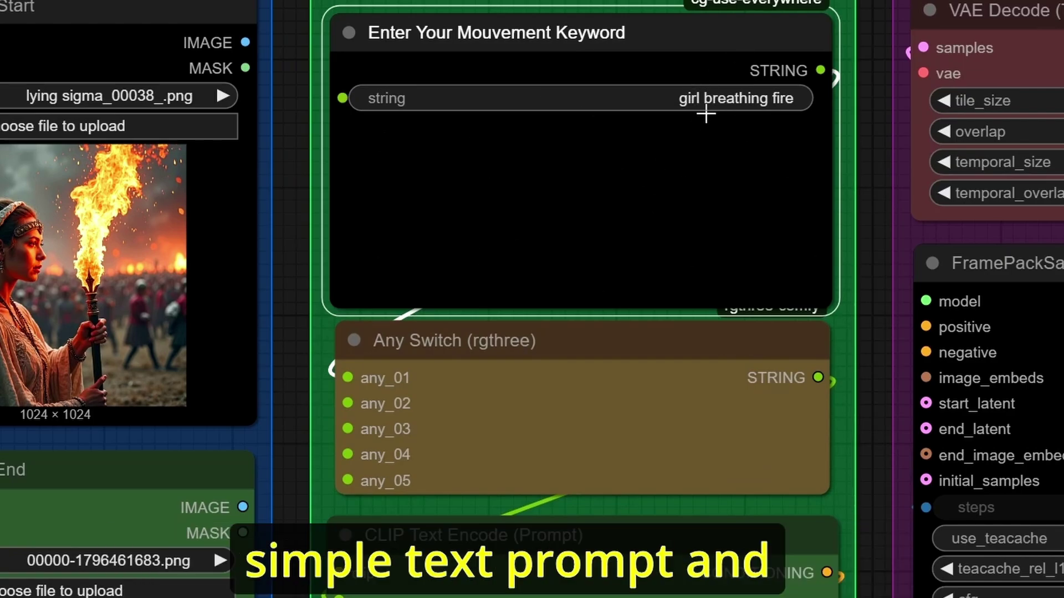
left_click(268, 307)
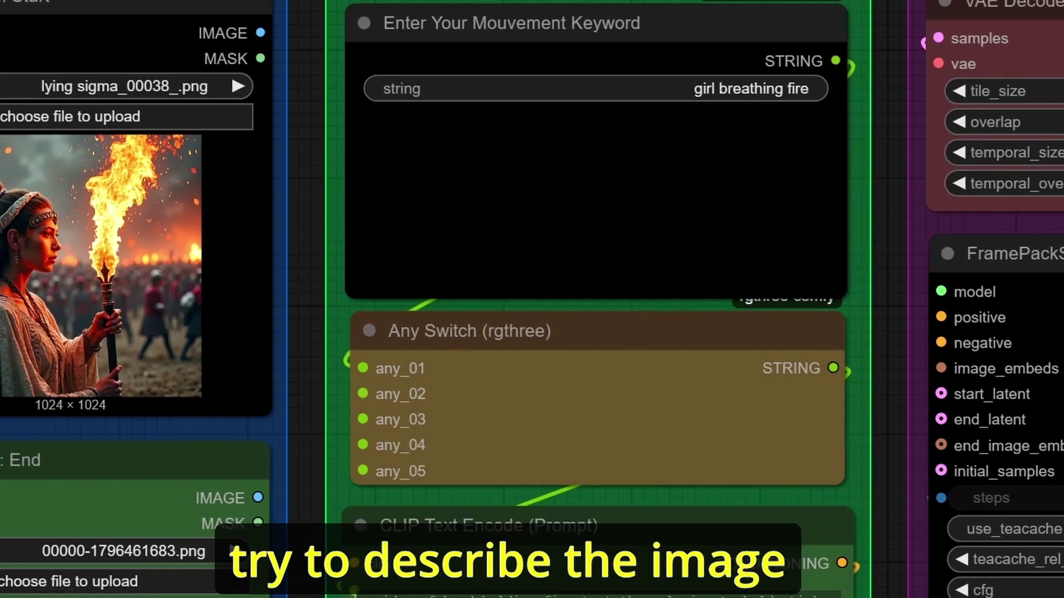
left_click(643, 164)
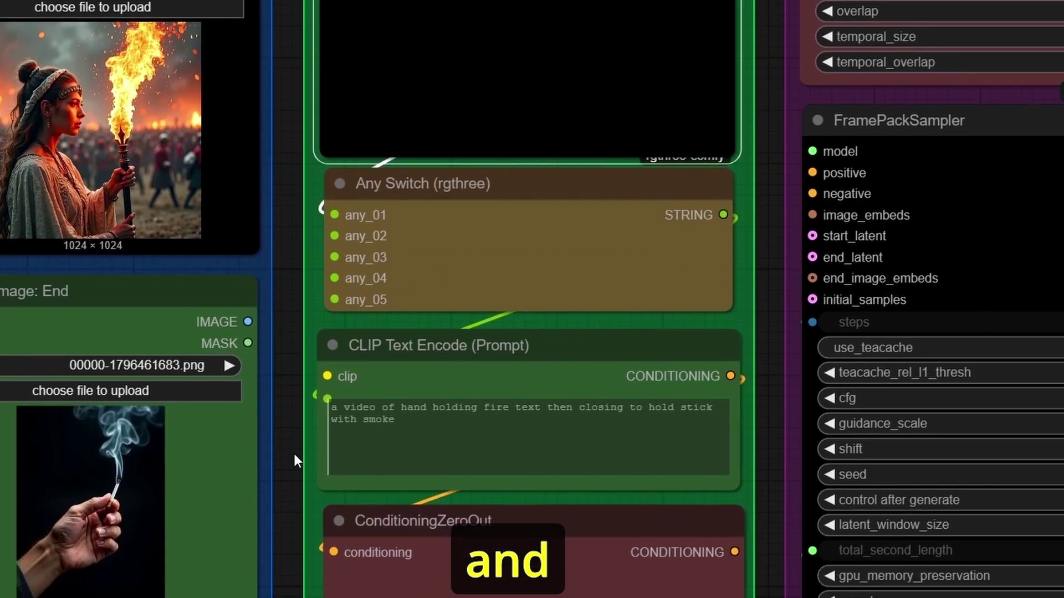
Examine the quality, Total Second Length and Upscaling Factor sliders, and select the quality slider node
left_click_drag(295, 455, 280, 336)
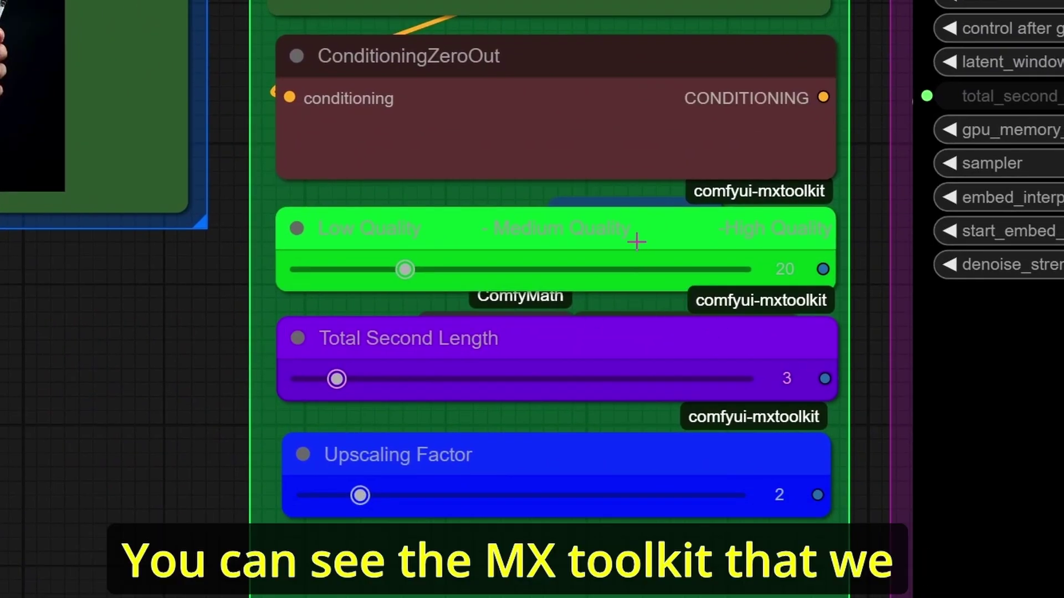
left_click(636, 241)
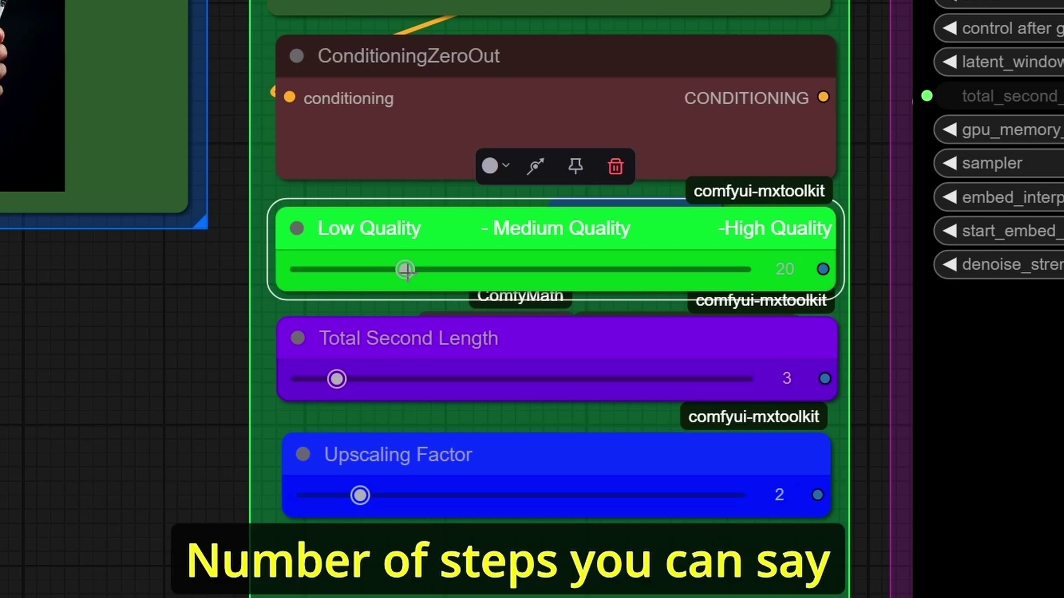
mouse_move(407, 271)
left_mouse_down()
mouse_move(471, 273)
mouse_move(410, 280)
left_mouse_up()
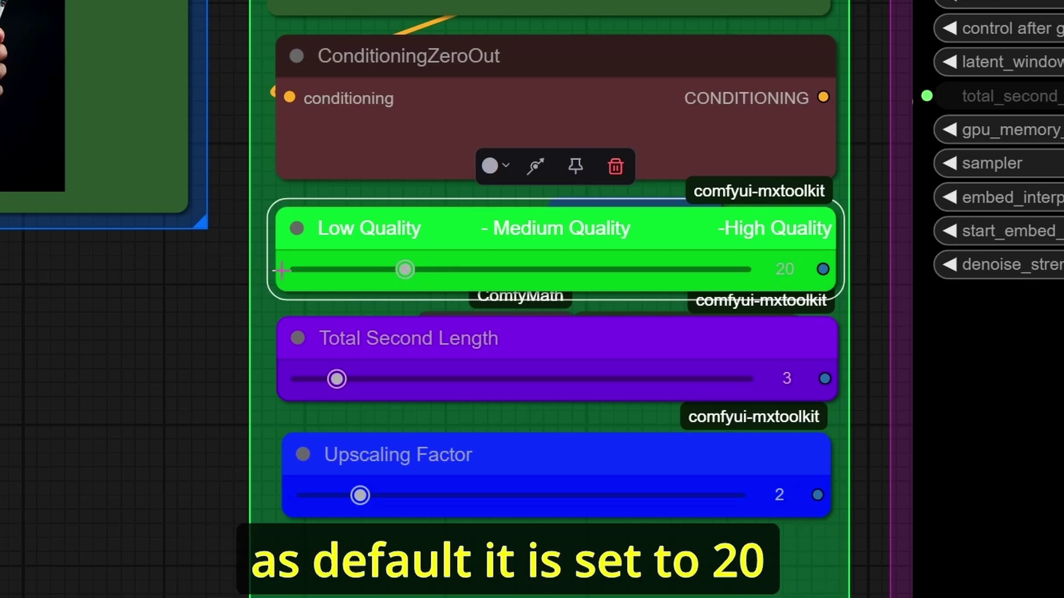
Lower the quality slider to 15, and return it to 20
left_click_drag(404, 271, 337, 273)
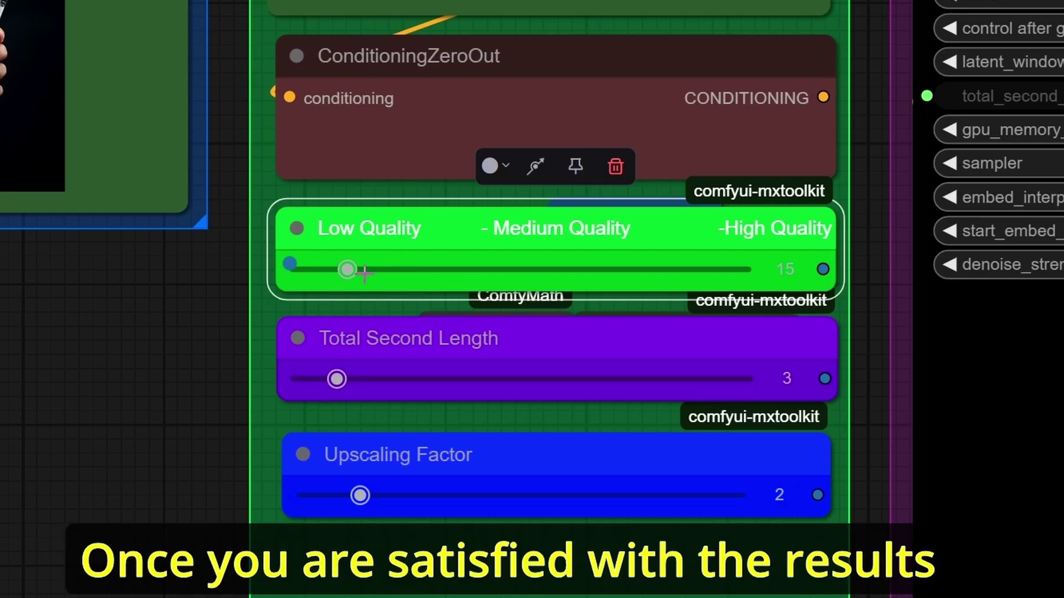
left_click_drag(362, 273, 388, 273)
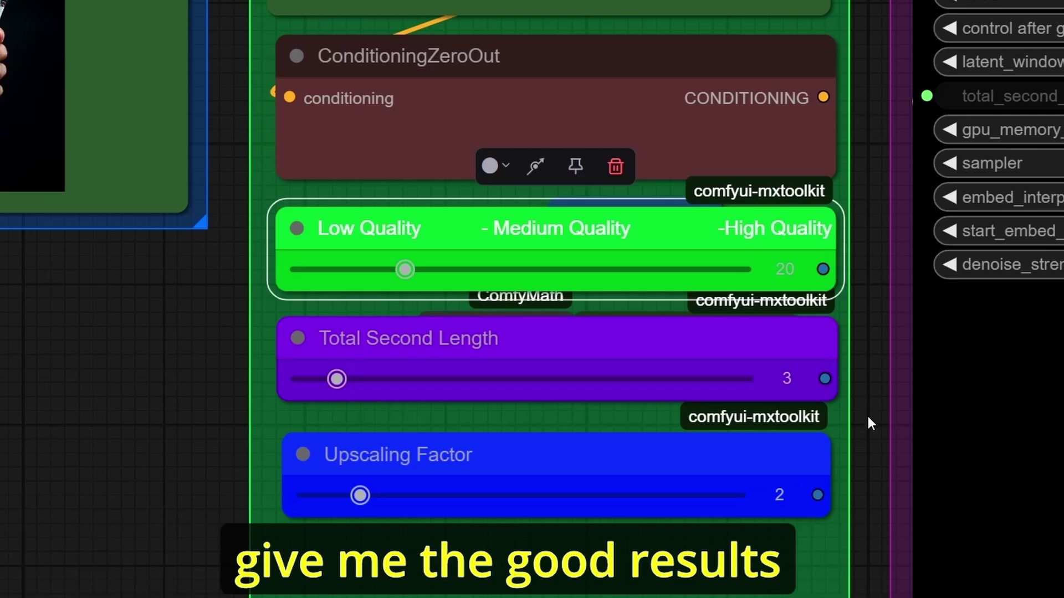
Set the Total Second Length slider to 6
left_click_drag(867, 431, 774, 333)
scroll(120, 263, "up", 3)
left_click(413, 236)
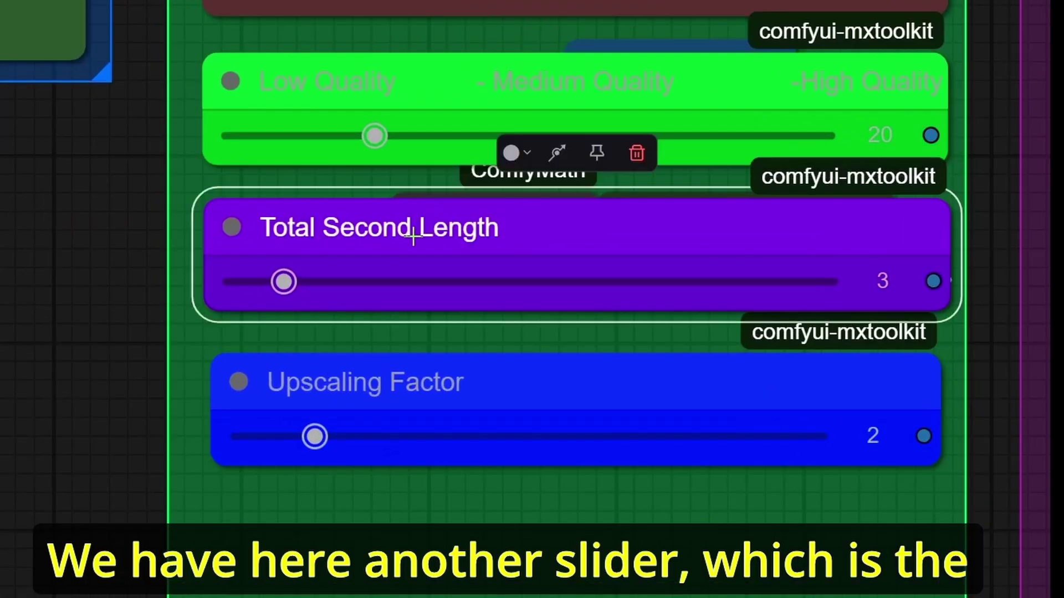
scroll(421, 268, "down", 1)
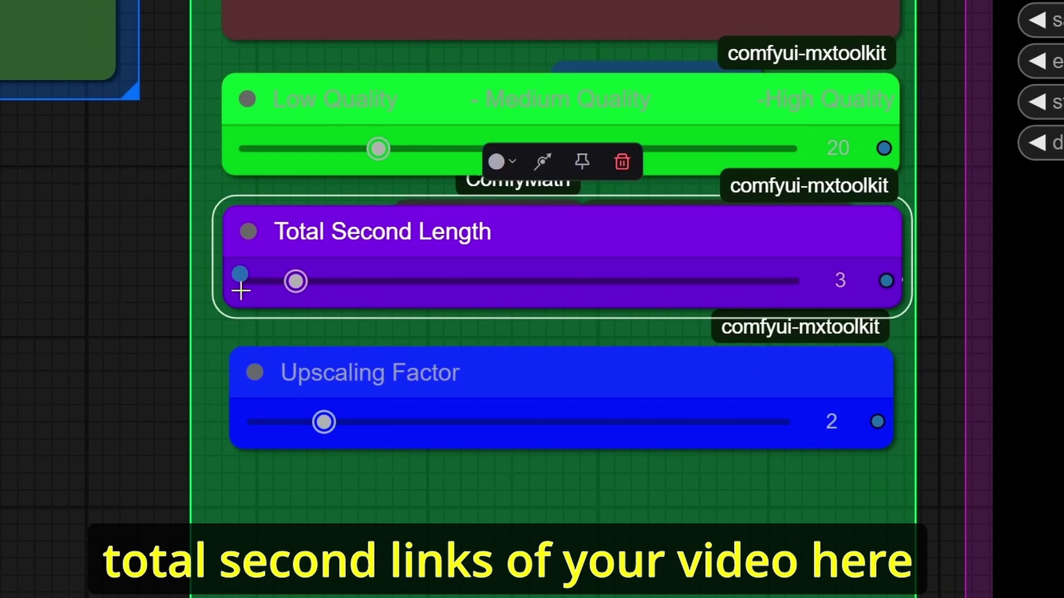
left_click_drag(294, 281, 352, 301)
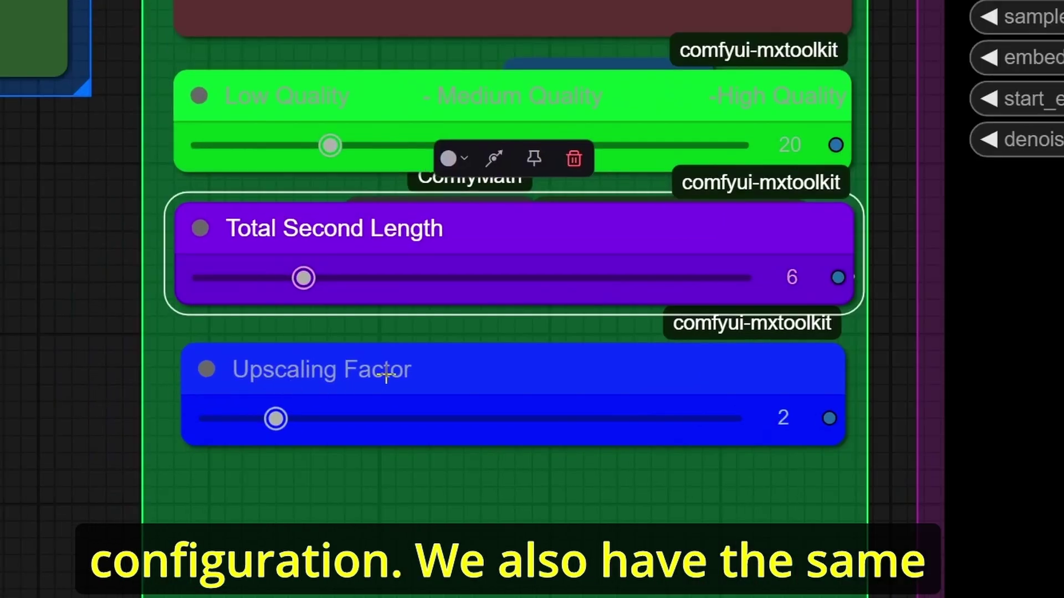
Try the Upscaling Factor slider and leave it at 2
left_click(387, 376)
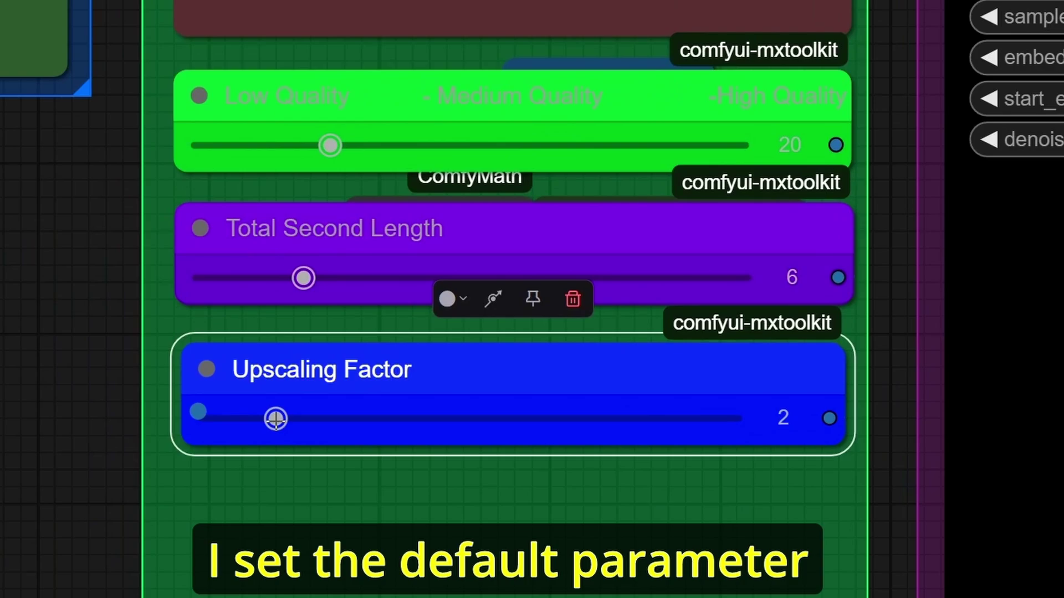
left_click_drag(276, 419, 301, 421)
left_click(152, 429)
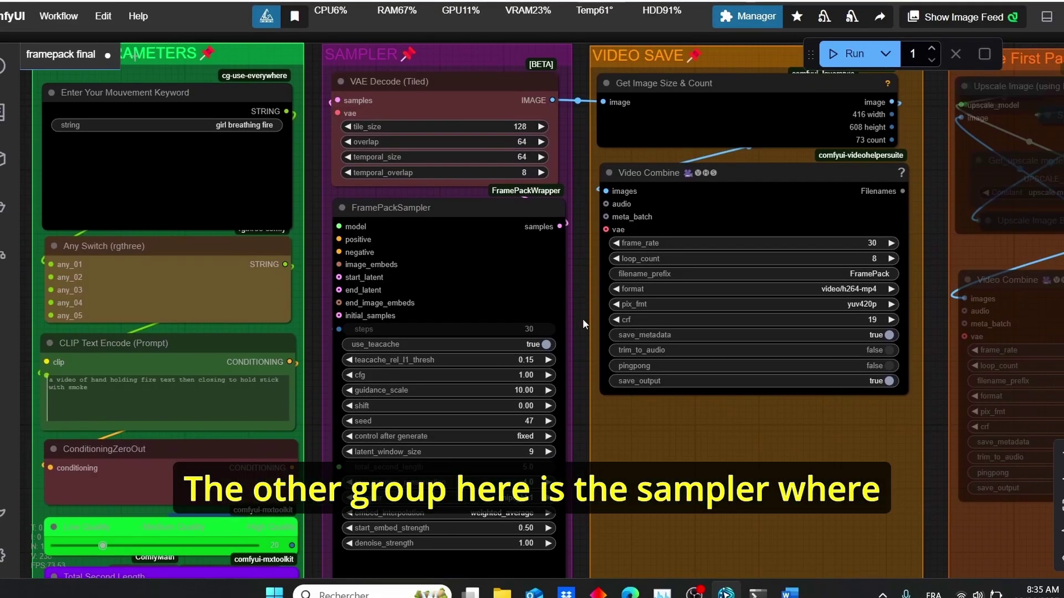
Examine the FramePackSampler settings in the SAMPLER group, including seed, gpu_memory_preservation, sampler, embed_interpolation and start_embed_strength
scroll(579, 333, "up", 3)
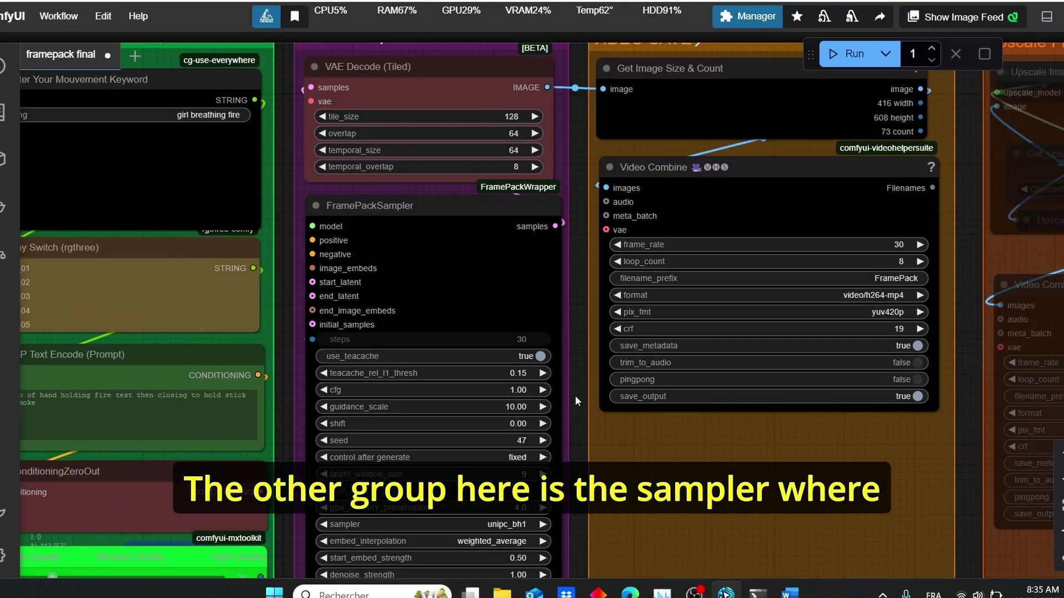
left_click_drag(586, 430, 608, 368)
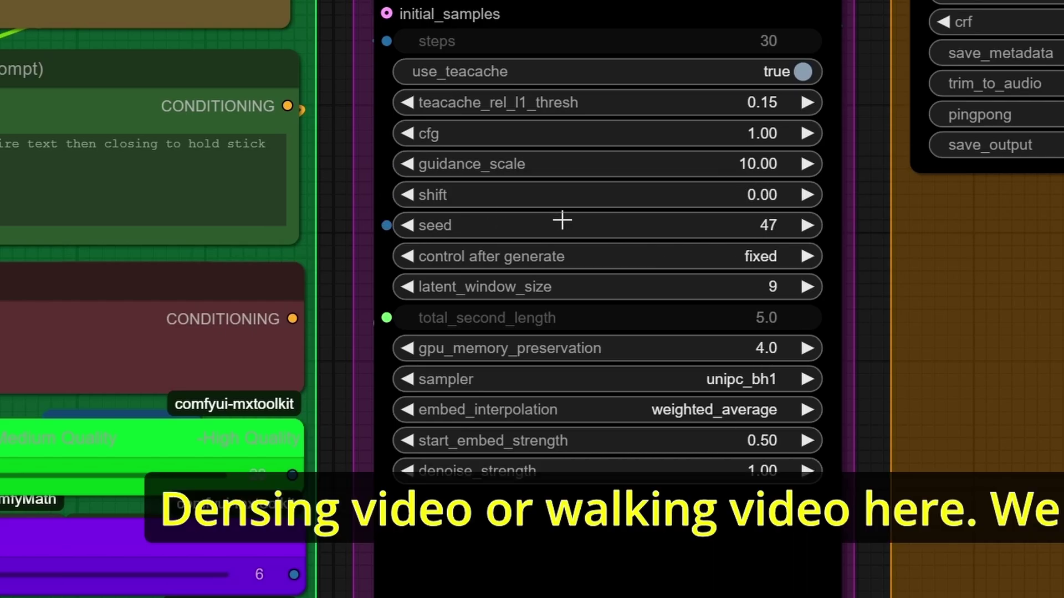
scroll(626, 272, "up", 1)
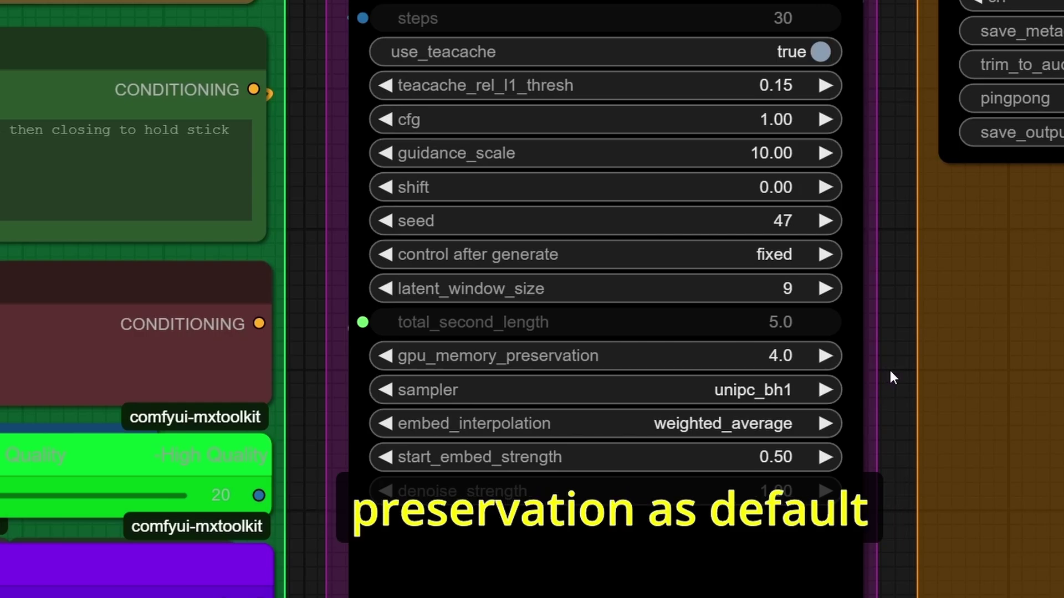
scroll(893, 390, "up", 2)
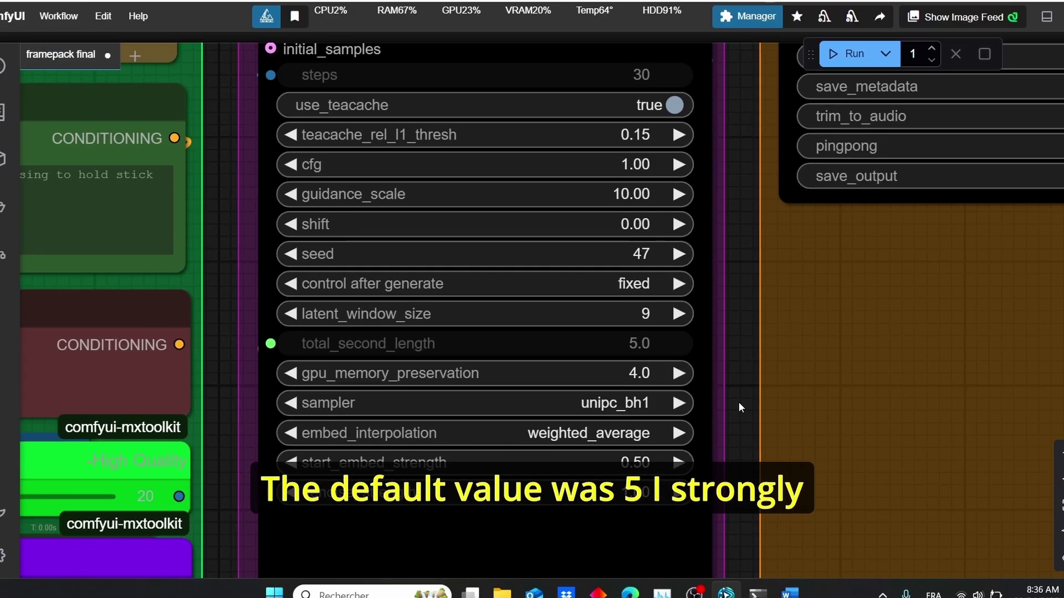
scroll(739, 403, "up", 2)
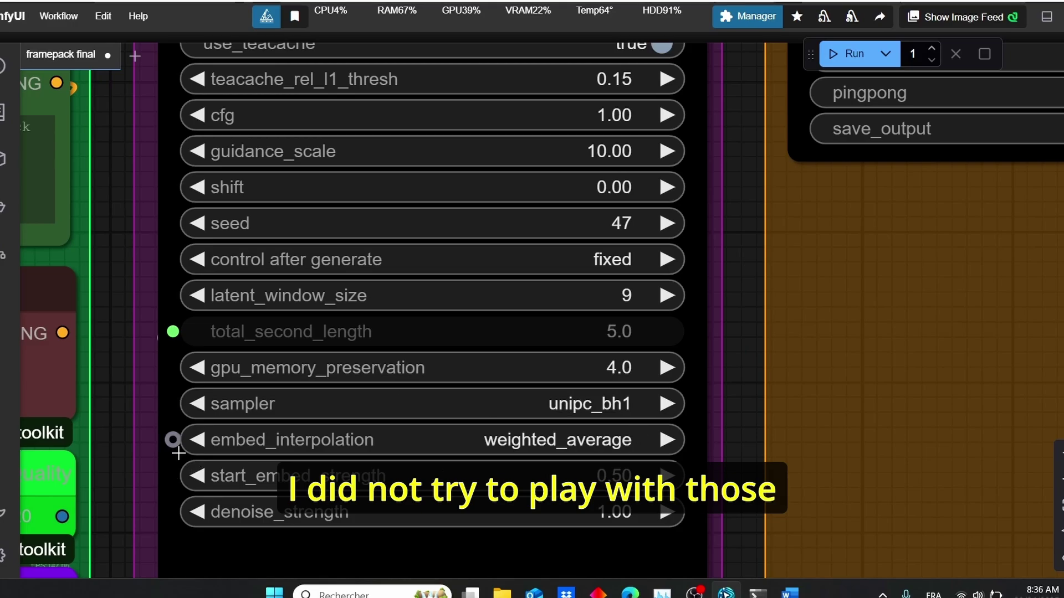
scroll(709, 480, "down", 2)
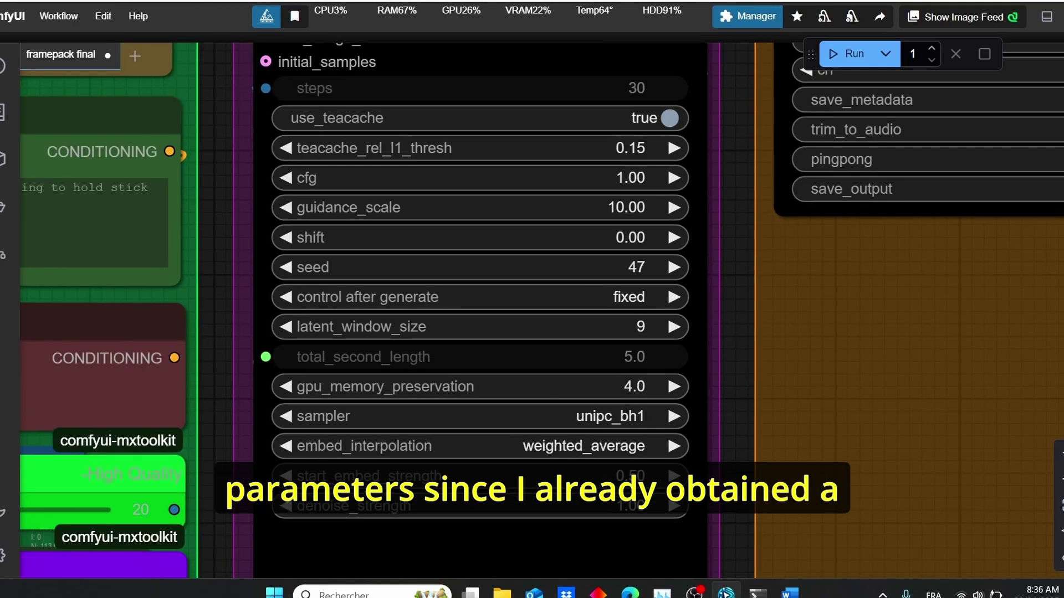
scroll(719, 480, "up", 2)
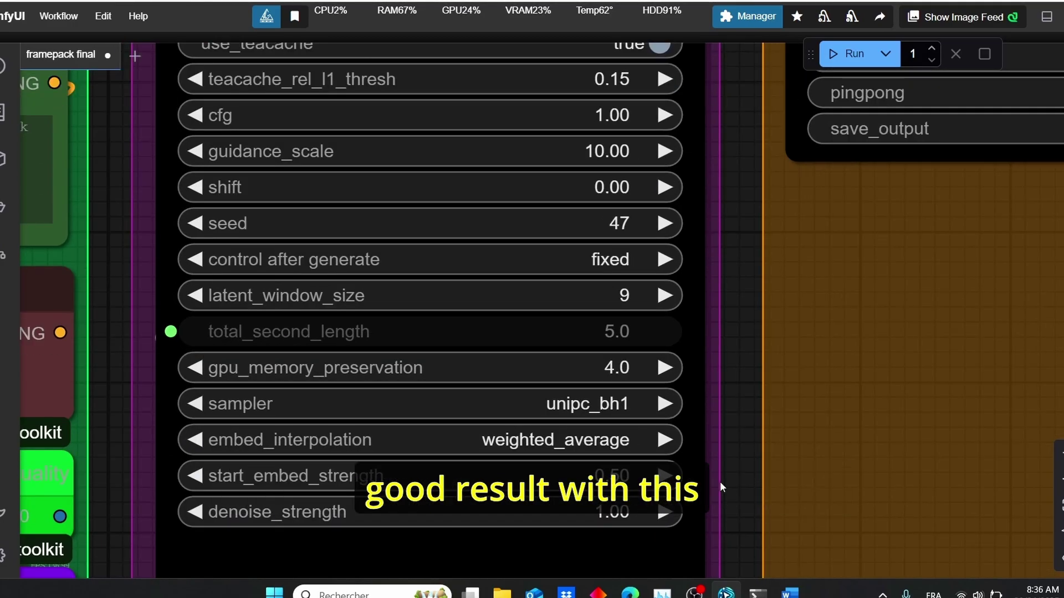
scroll(710, 454, "down", 3)
scroll(679, 368, "down", 3)
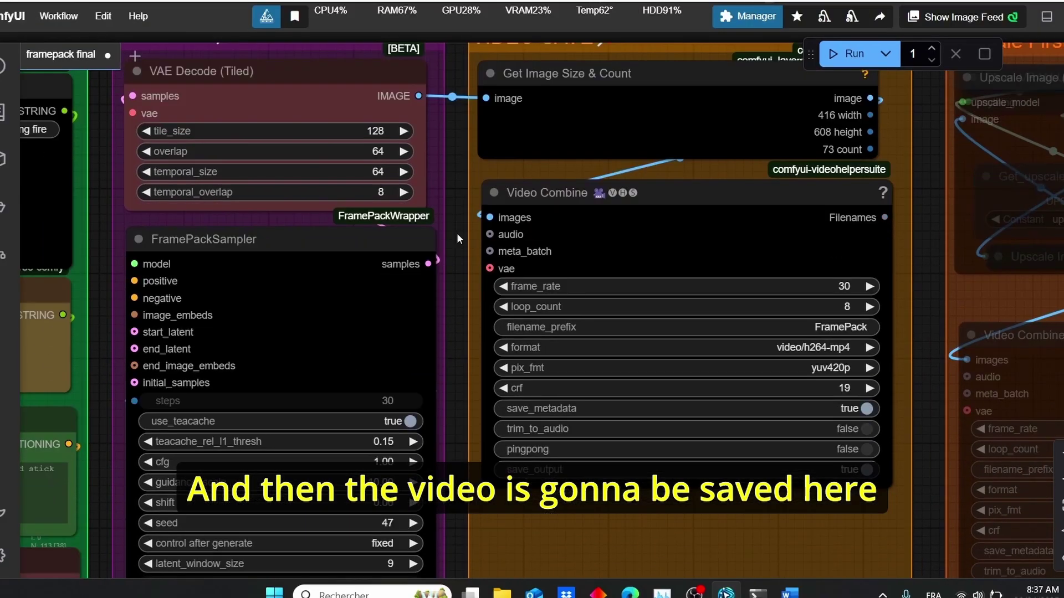
Examine the Video Combine node in the VIDEO SAVE group and the nodes of the Upscale First Pass group
scroll(687, 223, "down", 3)
left_click_drag(854, 395, 587, 389)
scroll(792, 285, "down", 3)
scroll(820, 321, "down", 2)
scroll(674, 195, "up", 3)
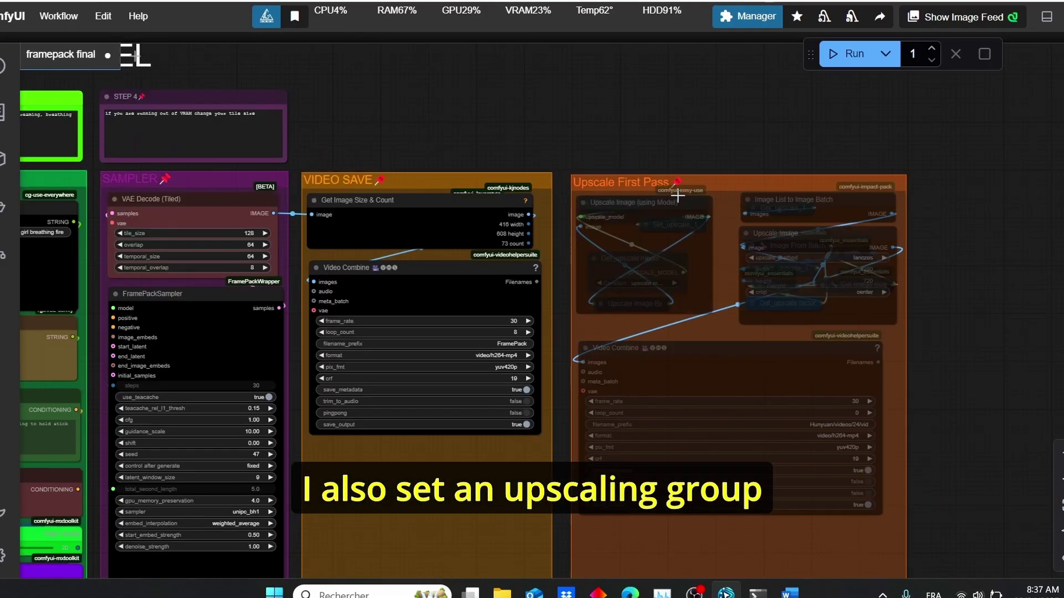
scroll(684, 205, "up", 4)
scroll(1025, 298, "down", 3)
left_click_drag(1050, 361, 950, 143)
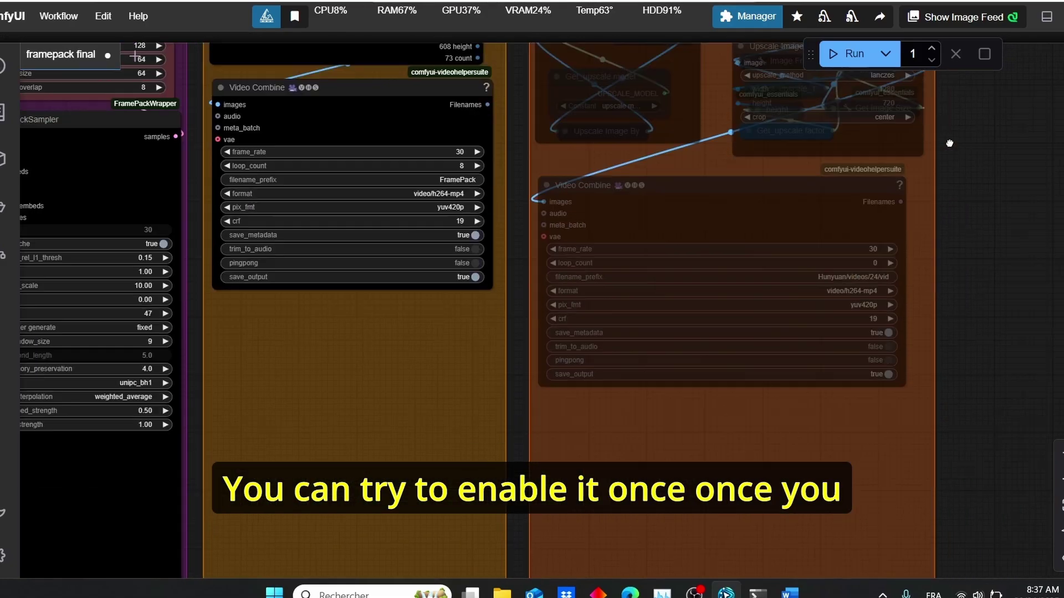
scroll(936, 242, "down", 4)
scroll(618, 469, "down", 1)
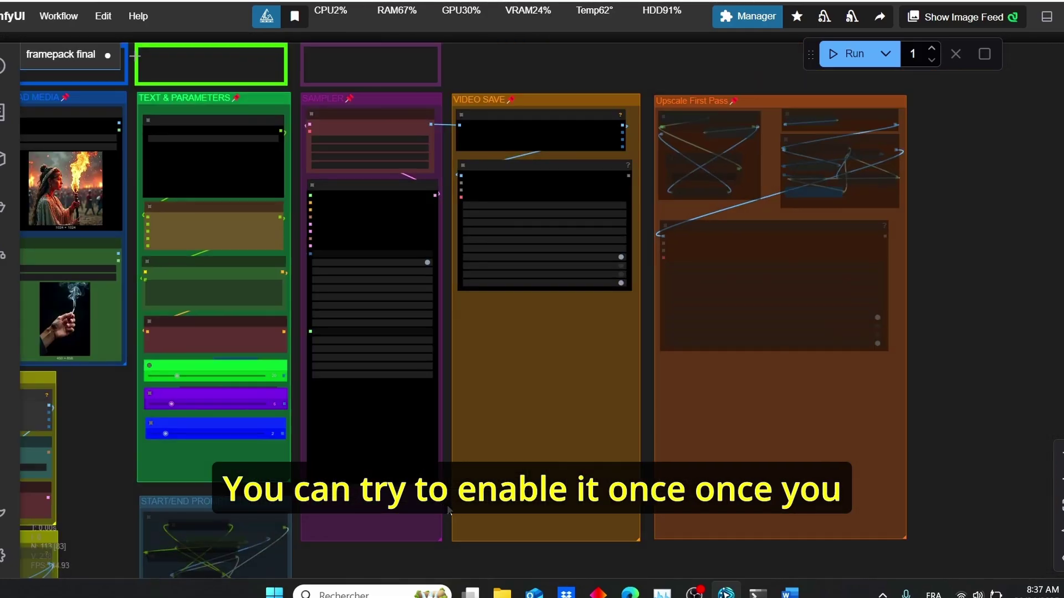
Examine the nodes of the Start Image group and its position above the End Image group
left_click_drag(448, 510, 674, 424)
scroll(332, 360, "up", 3)
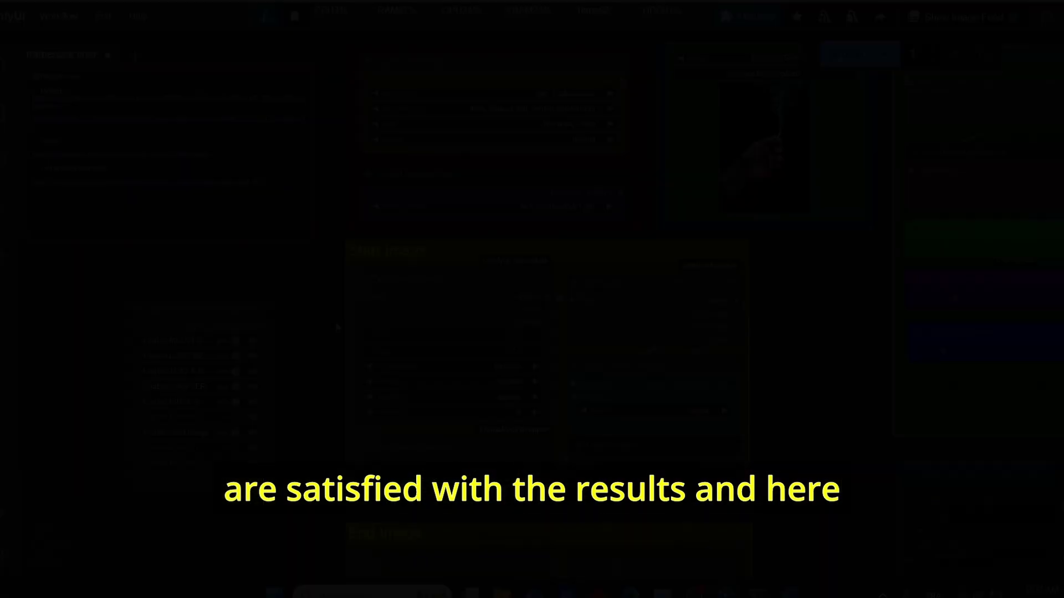
scroll(338, 249, "down", 2)
scroll(324, 256, "down", 2)
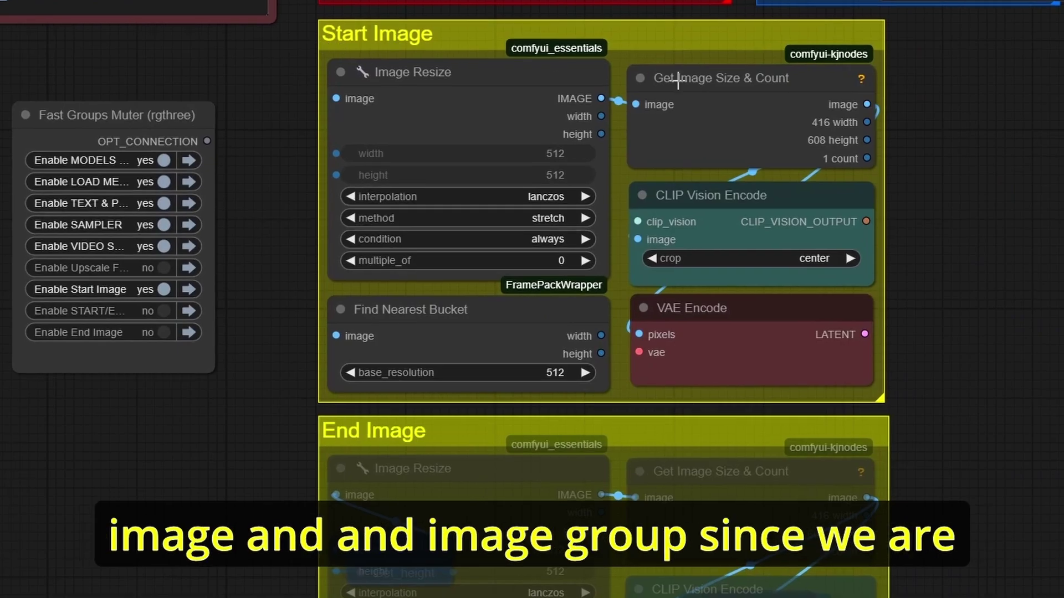
scroll(926, 440, "down", 2)
left_click_drag(1014, 175, 769, 369)
scroll(826, 276, "down", 2)
scroll(826, 275, "down", 1)
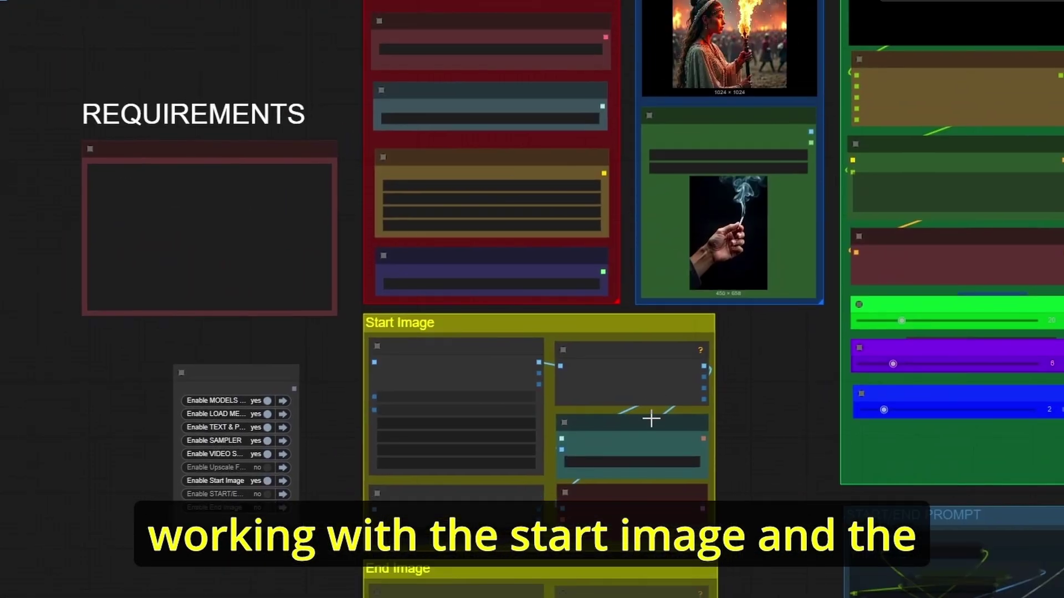
scroll(732, 466, "up", 5)
left_click_drag(731, 482, 813, 321)
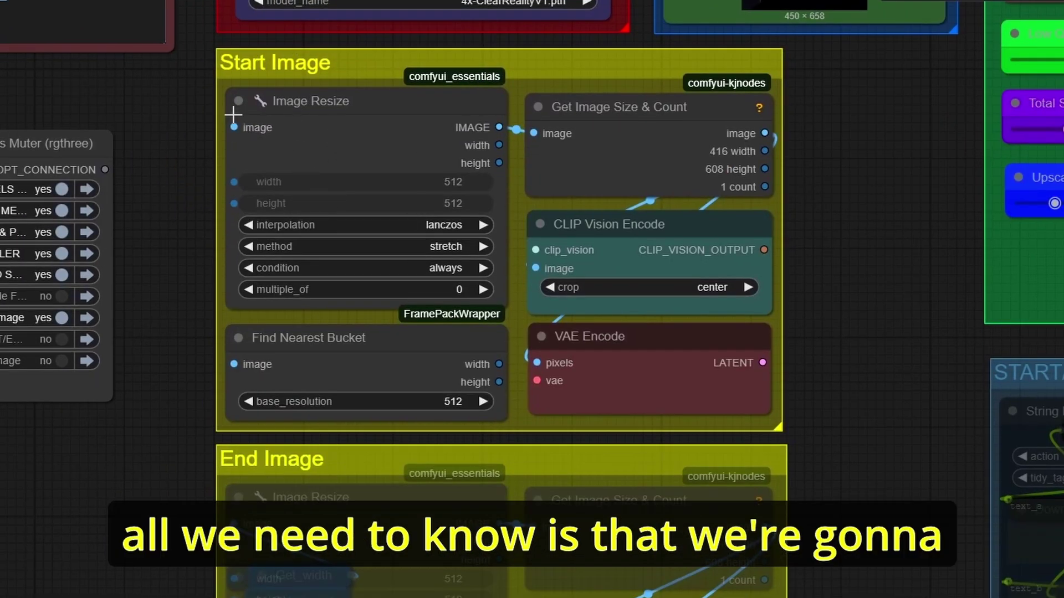
scroll(658, 233, "down", 4)
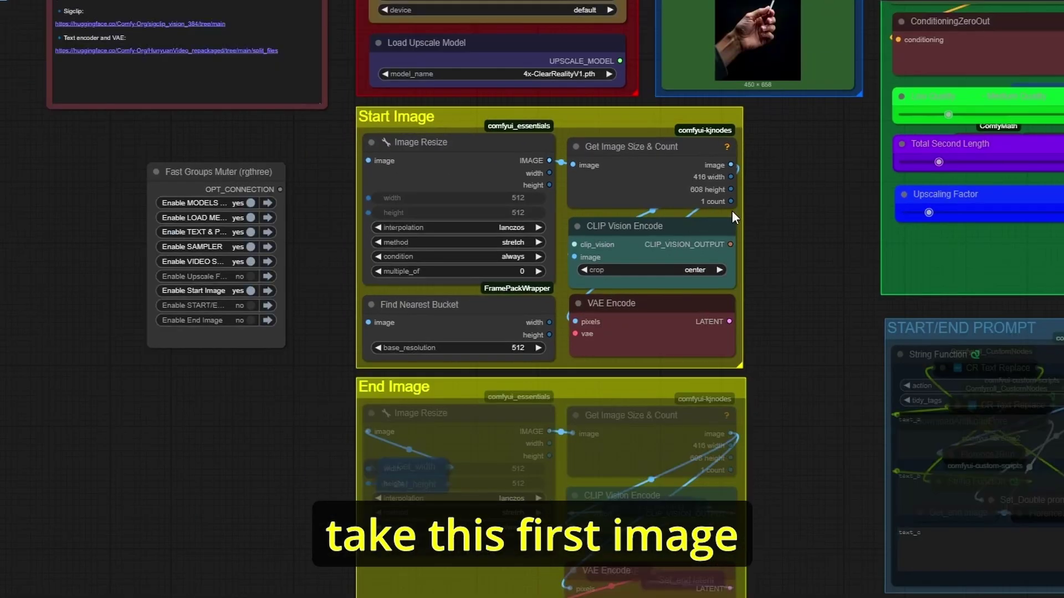
Trace the path from the Load Image: Start node to the CLIP Vision Encode node in the Start Image group
left_click_drag(828, 202, 776, 307)
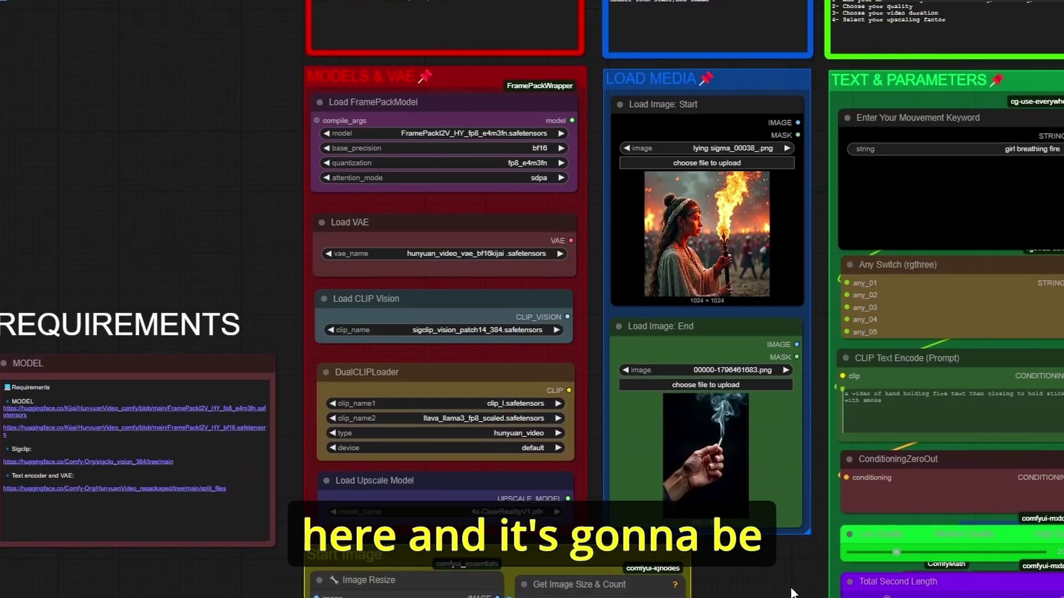
left_click_drag(792, 593, 817, 218)
scroll(737, 327, "up", 3)
left_click_drag(743, 339, 822, 258)
scroll(592, 218, "up", 4)
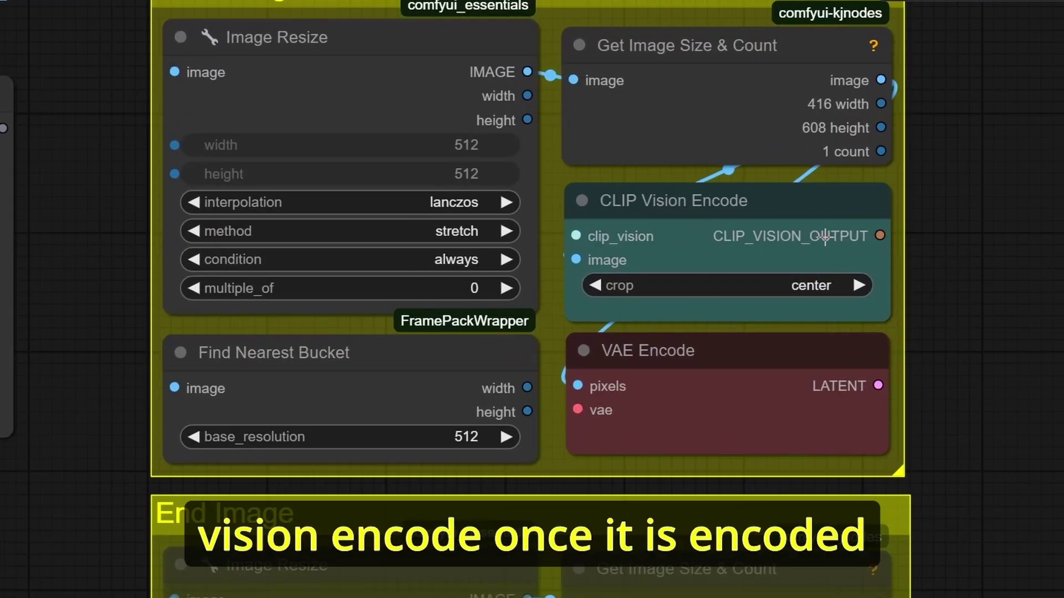
Examine the start_latent, end_latent and image embed inputs on the FramePackSampler node
scroll(970, 388, "down", 7)
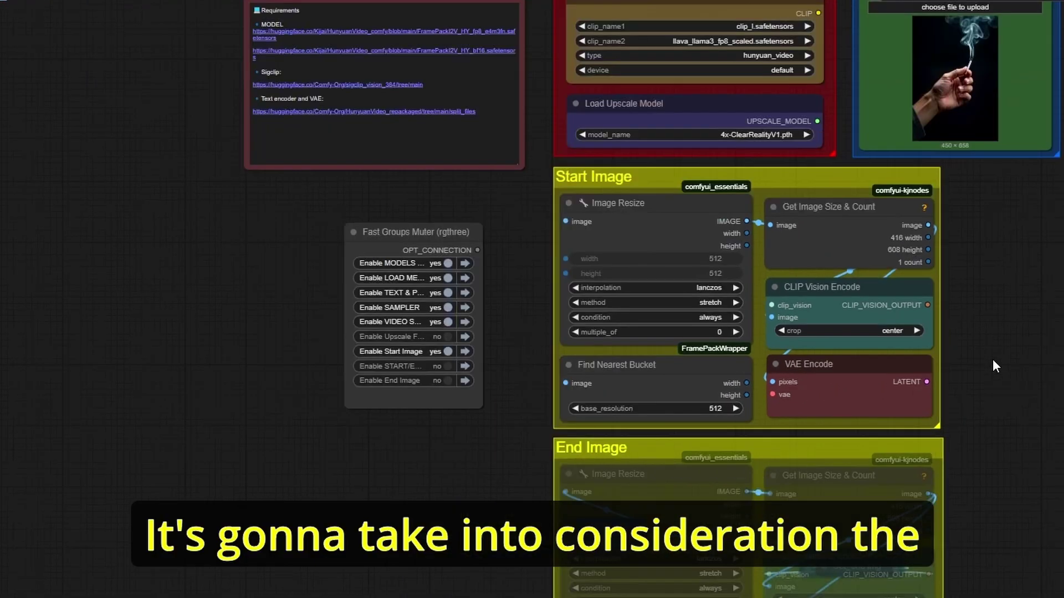
scroll(994, 361, "down", 1)
left_click_drag(1014, 357, 845, 331)
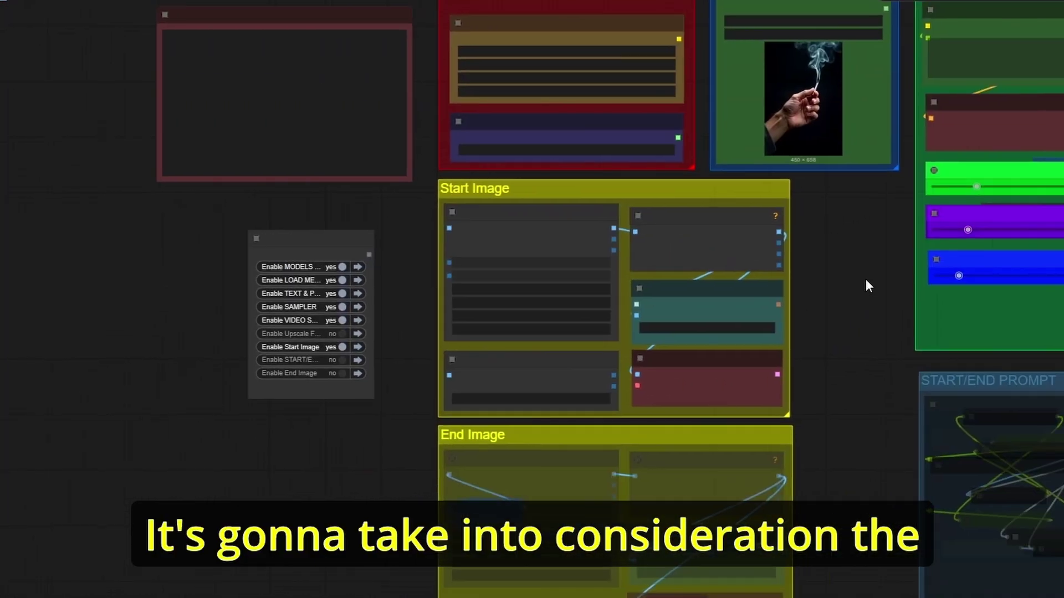
left_click_drag(866, 280, 432, 394)
scroll(848, 395, "up", 3)
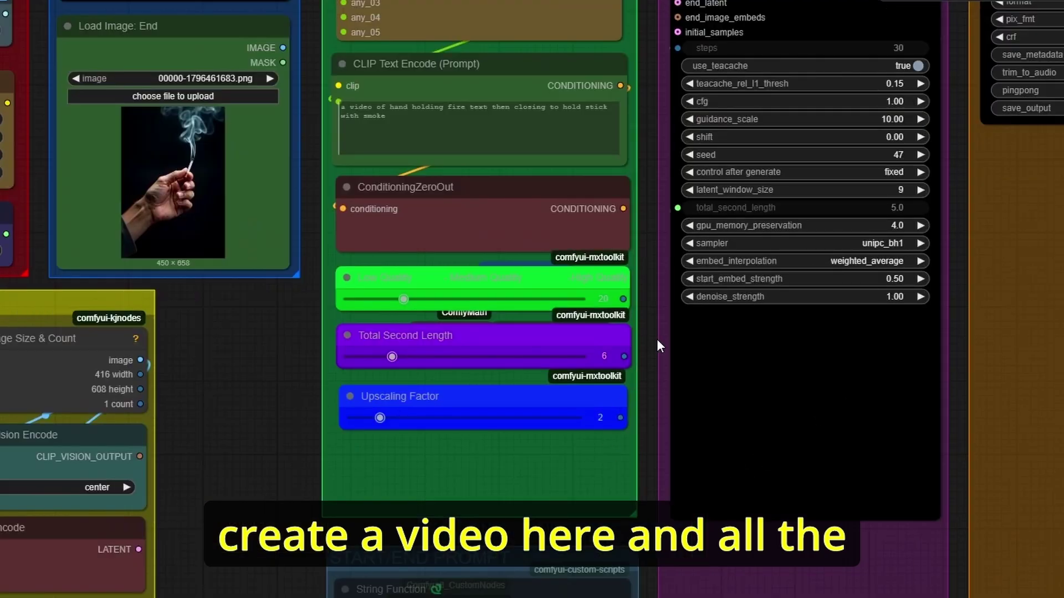
left_click_drag(654, 338, 609, 472)
scroll(653, 203, "up", 3)
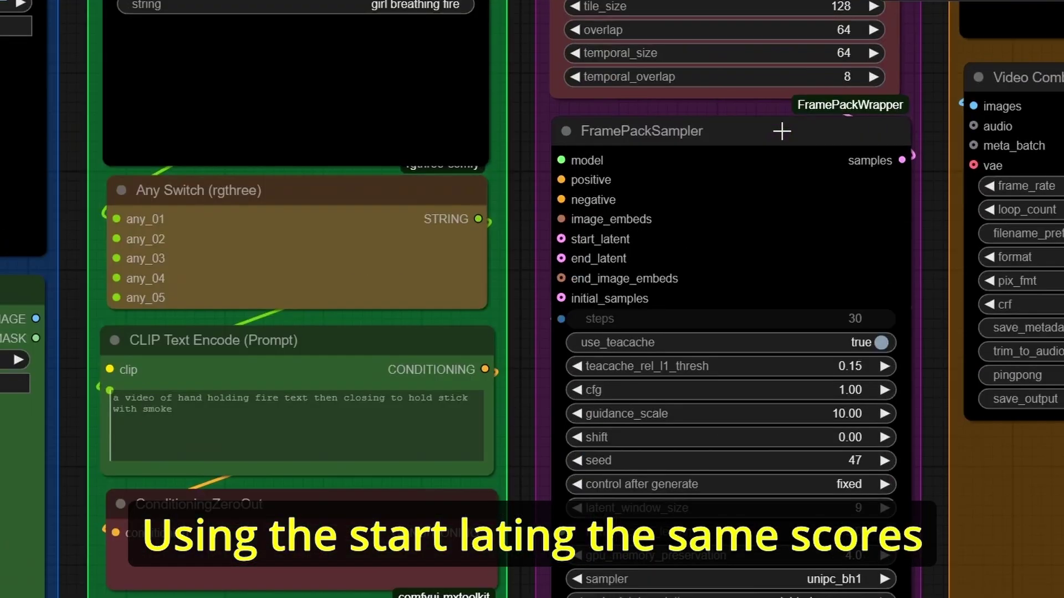
scroll(622, 249, "up", 3)
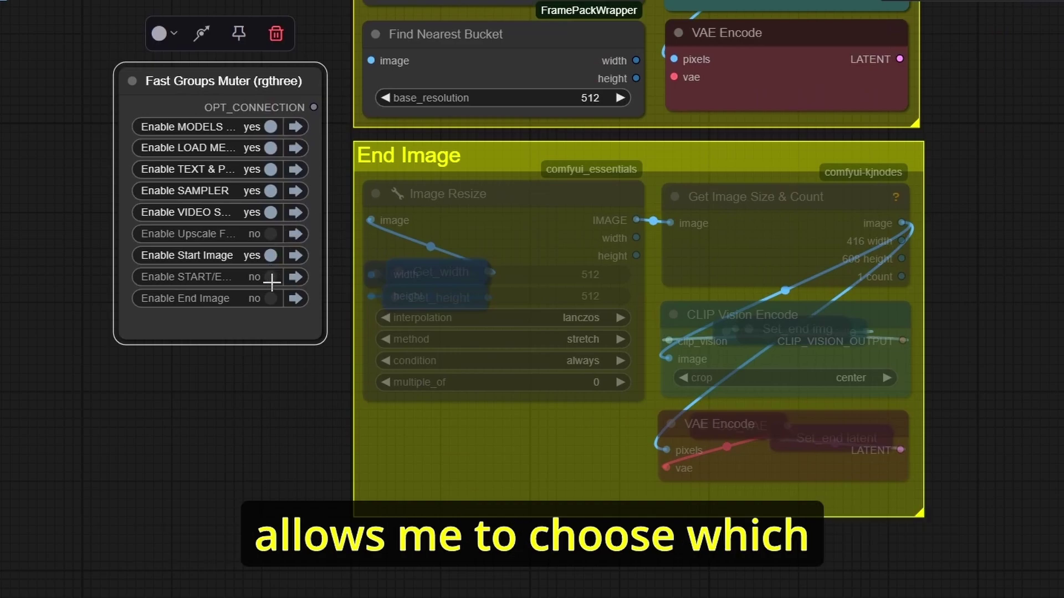
Examine the Fast Groups Muter switches alongside the Start Image, End Image and START/END PROMPT groups they control
scroll(872, 254, "down", 4)
left_click_drag(977, 215, 859, 259)
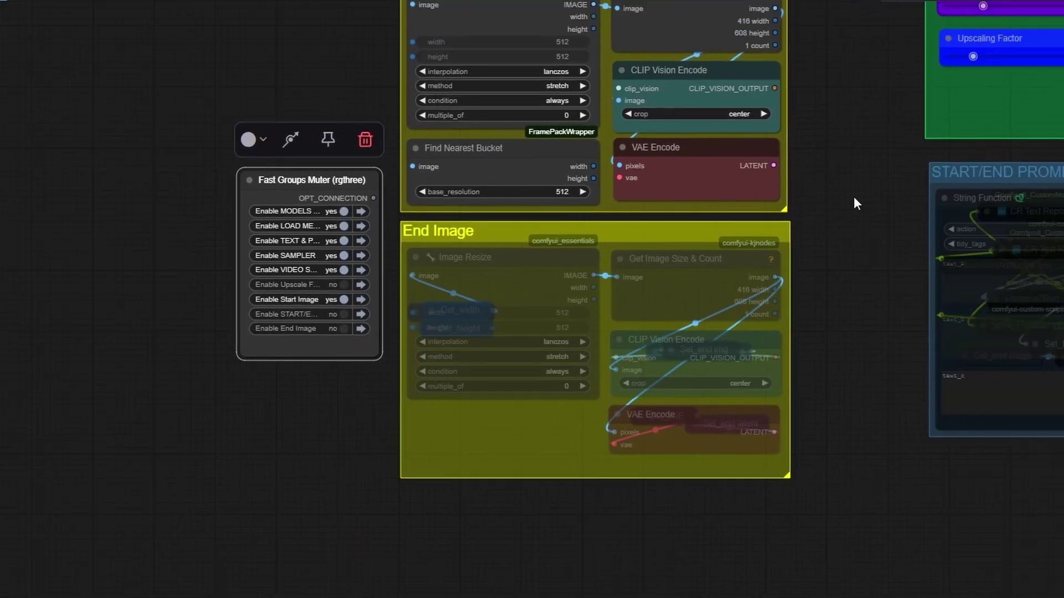
scroll(852, 177, "up", 3)
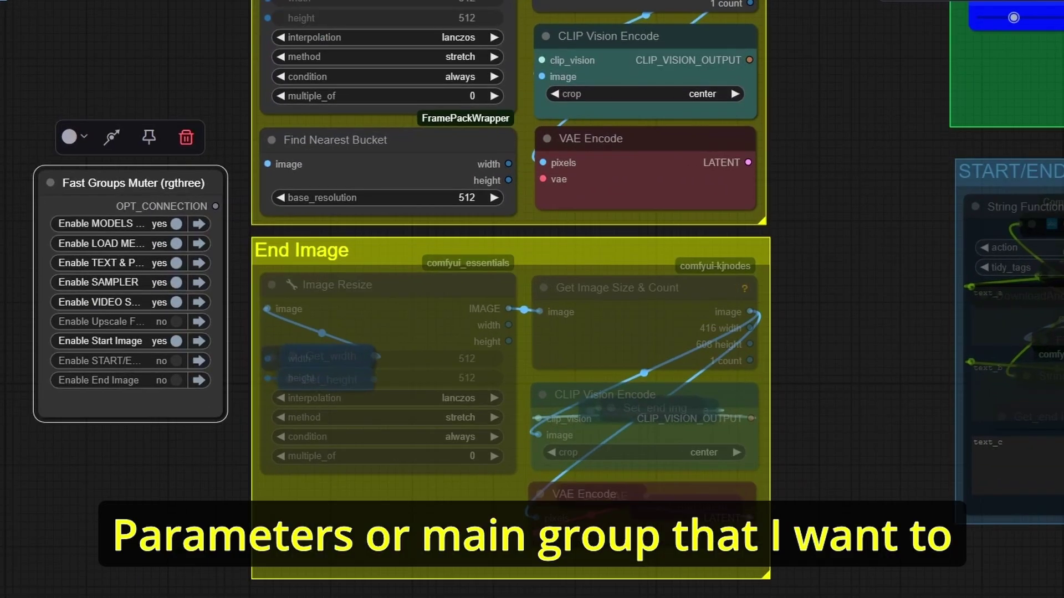
scroll(688, 206, "down", 4)
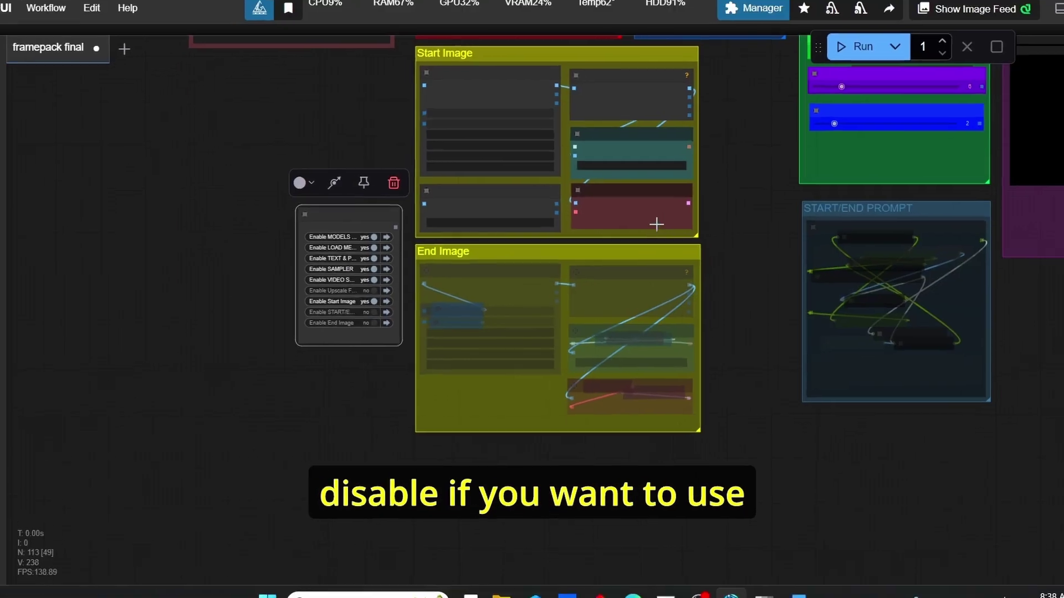
left_click_drag(801, 49, 662, 426)
scroll(709, 398, "down", 1)
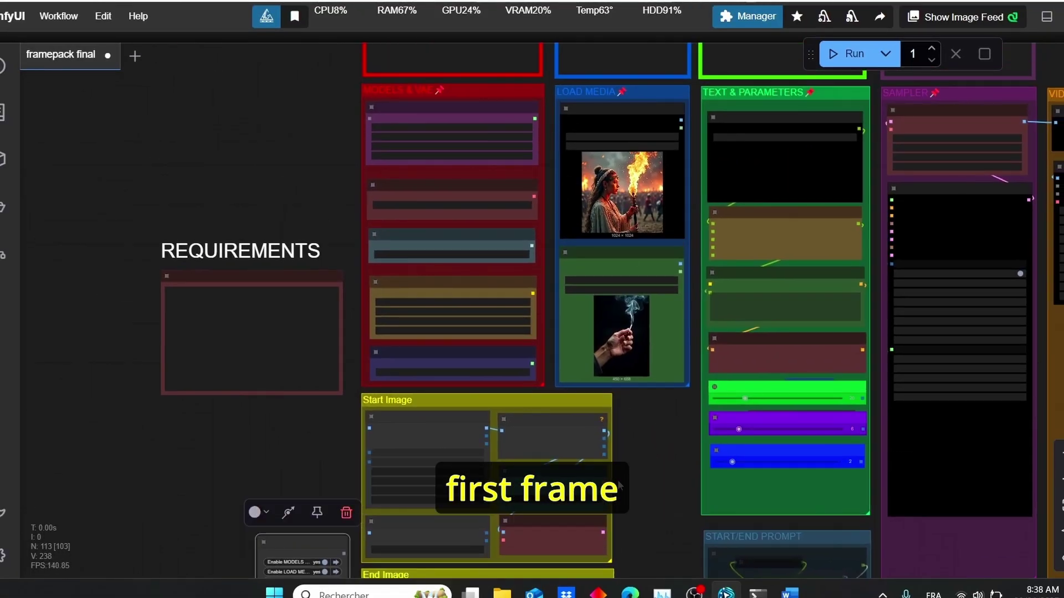
left_click_drag(644, 478, 731, 119)
scroll(570, 278, "up", 3)
scroll(416, 217, "up", 3)
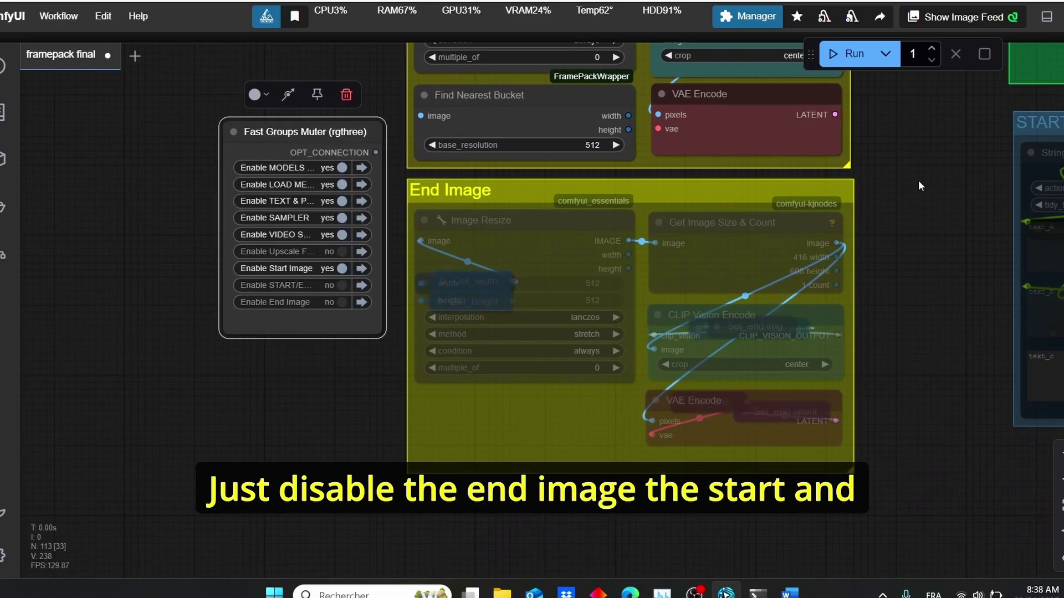
Examine the Upscale First Pass group next to the SAMPLER and VIDEO SAVE groups
left_click_drag(943, 178, 521, 283)
scroll(774, 228, "down", 7)
left_click_drag(973, 345, 391, 548)
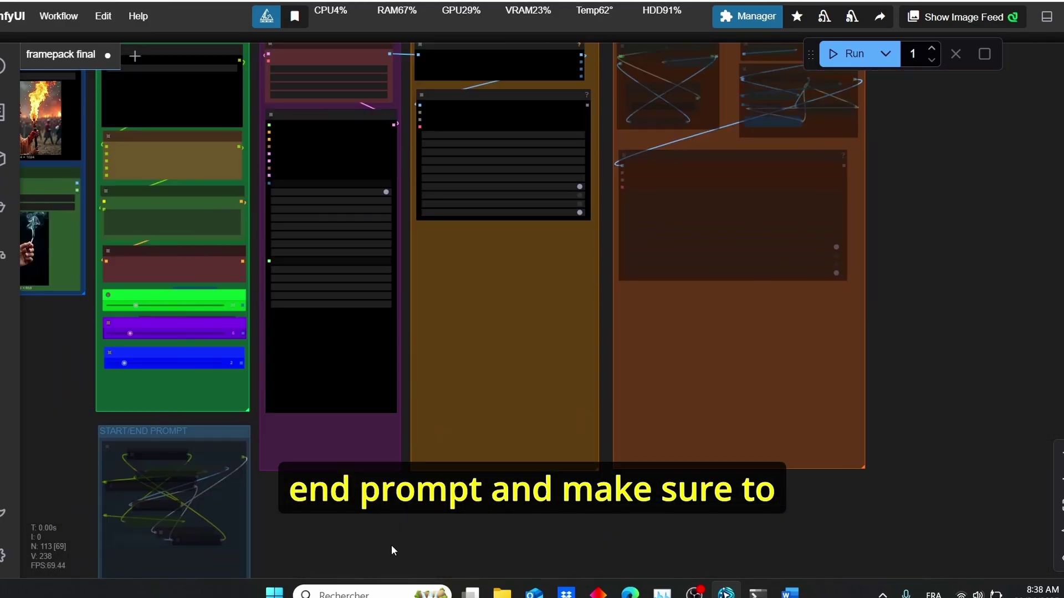
left_click_drag(606, 387, 584, 528)
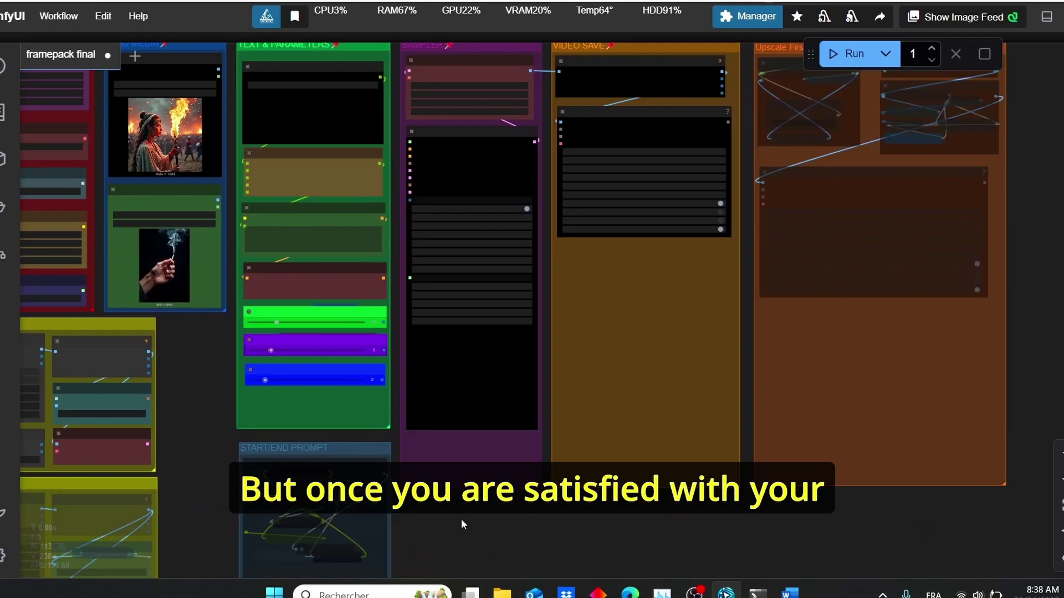
left_click_drag(744, 364, 736, 397)
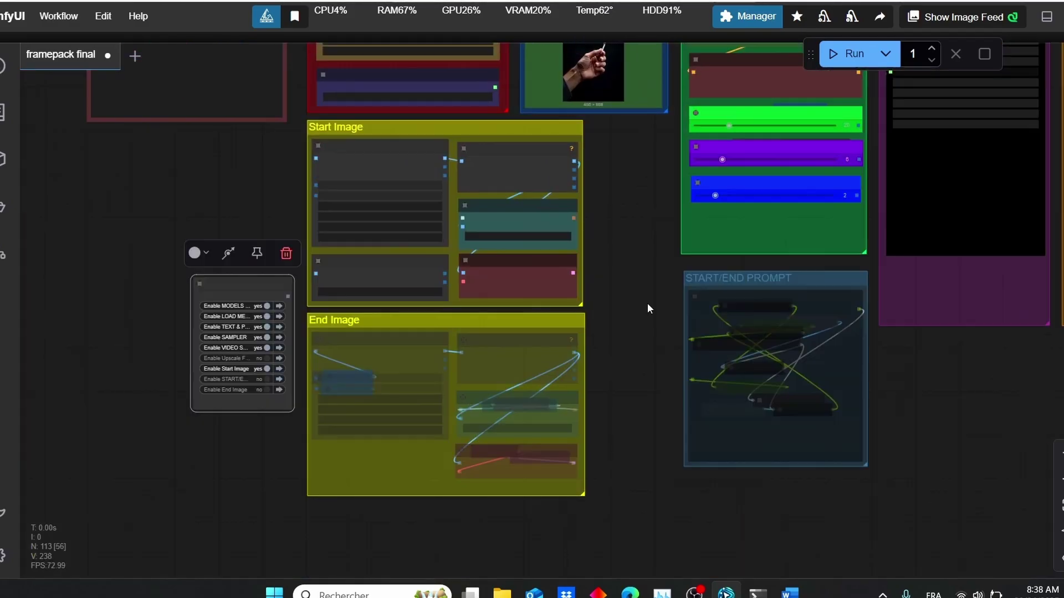
Enable the START/END PROMPT group and select its String Function node
scroll(646, 307, "up", 2)
left_click_drag(594, 297, 696, 228)
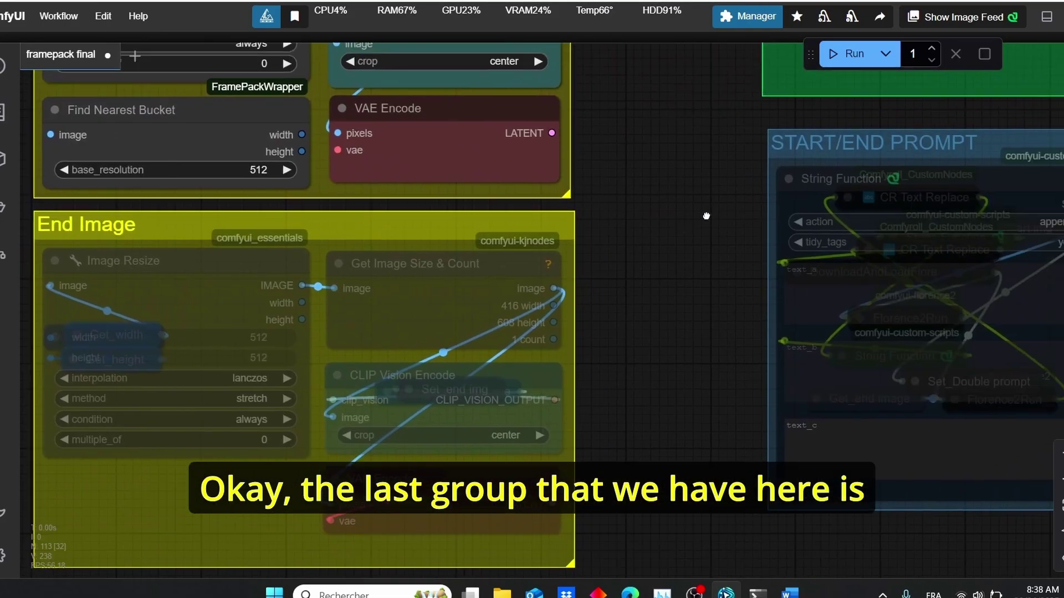
scroll(707, 215, "down", 3)
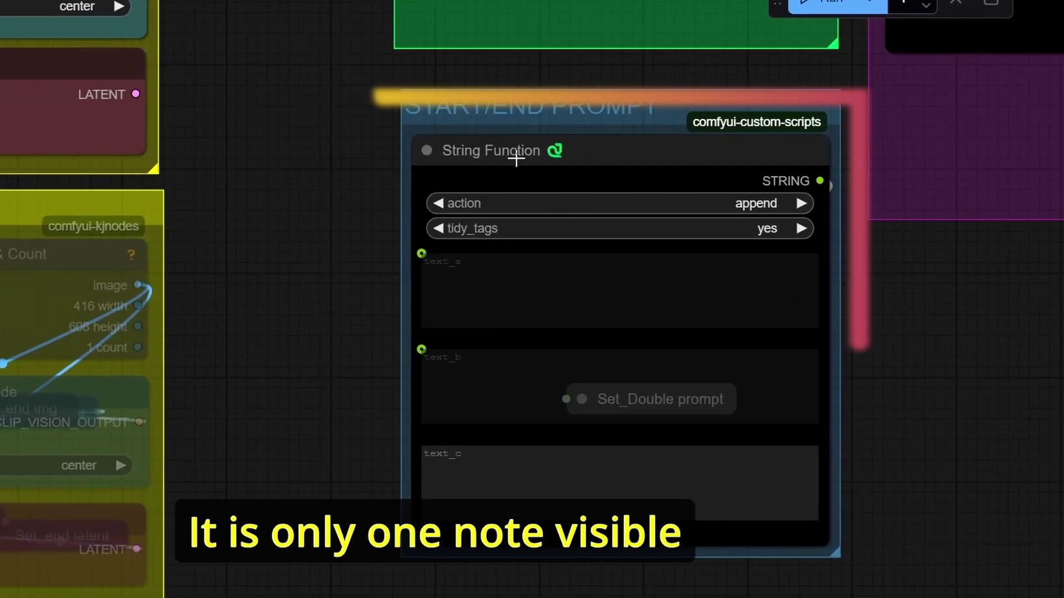
left_click(725, 177)
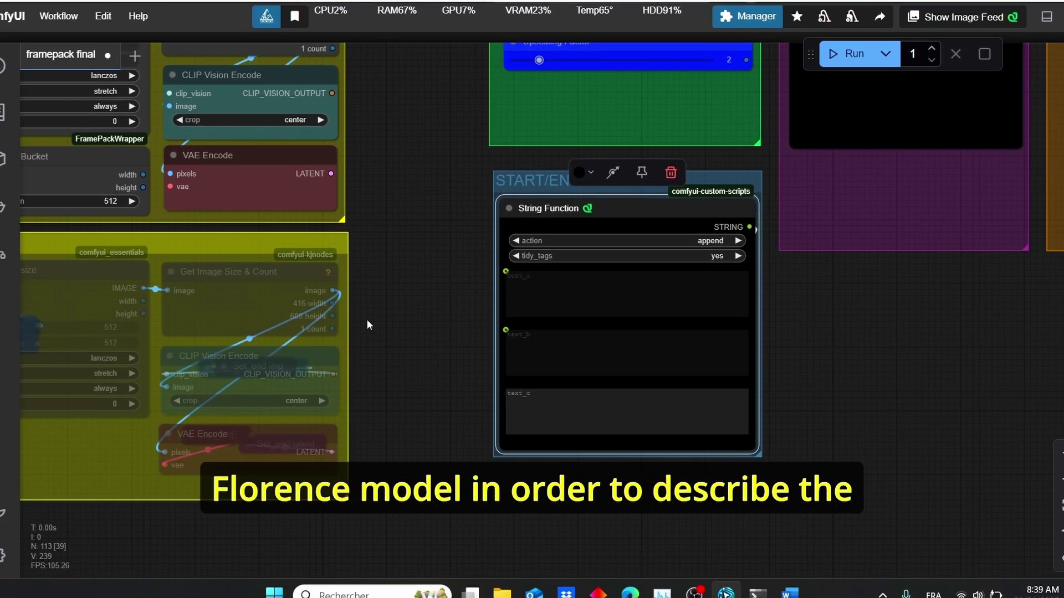
Trace how the two Load Image nodes relate to the String Function node and the CLIP Text Encode (Prompt) node
scroll(366, 319, "down", 5)
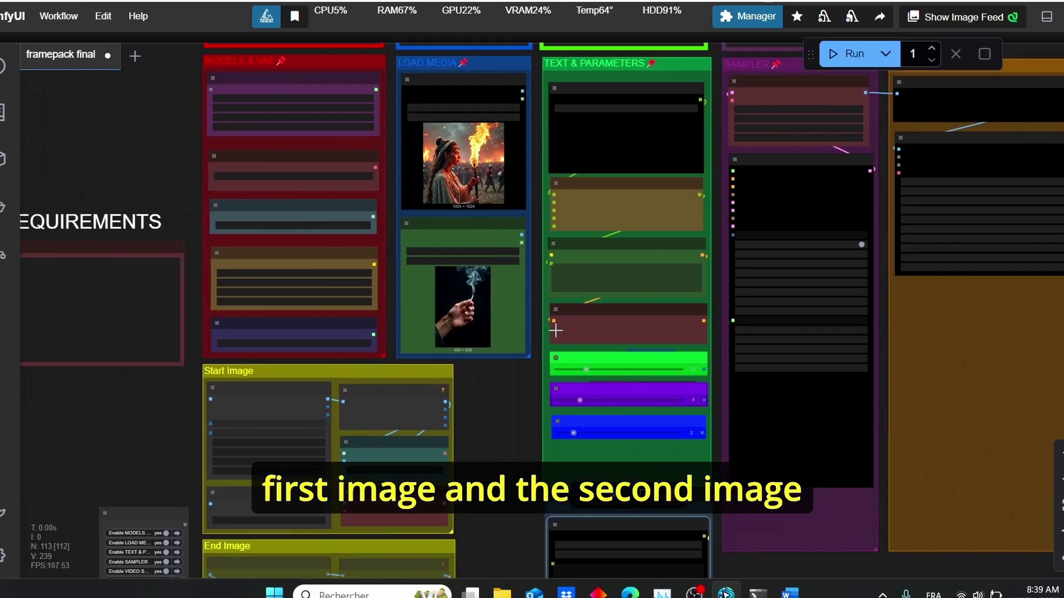
left_click_drag(499, 450, 451, 287)
scroll(483, 287, "up", 3)
left_click_drag(441, 219, 427, 374)
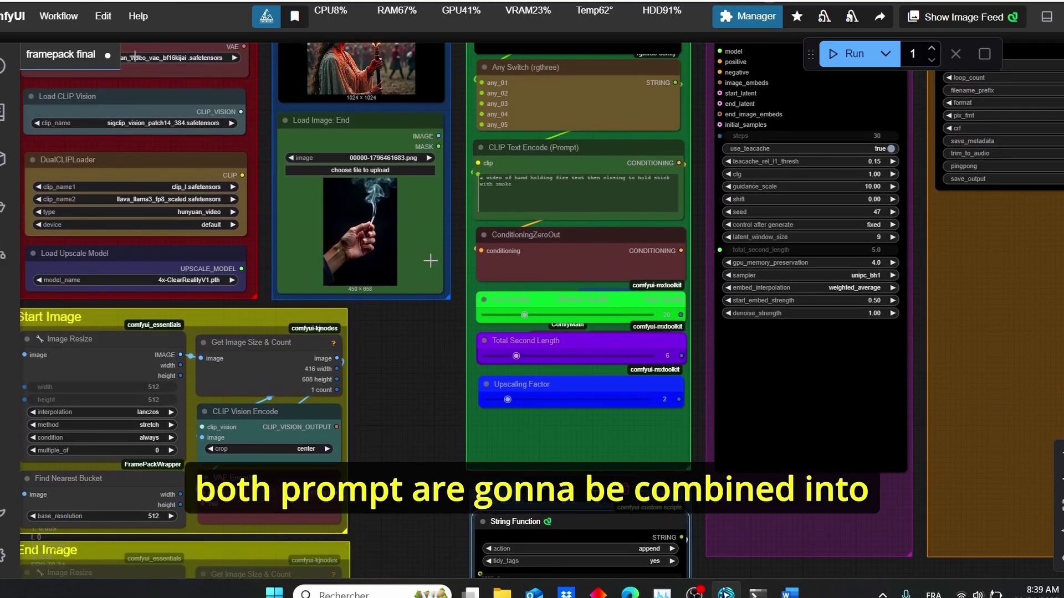
scroll(443, 327, "down", 4)
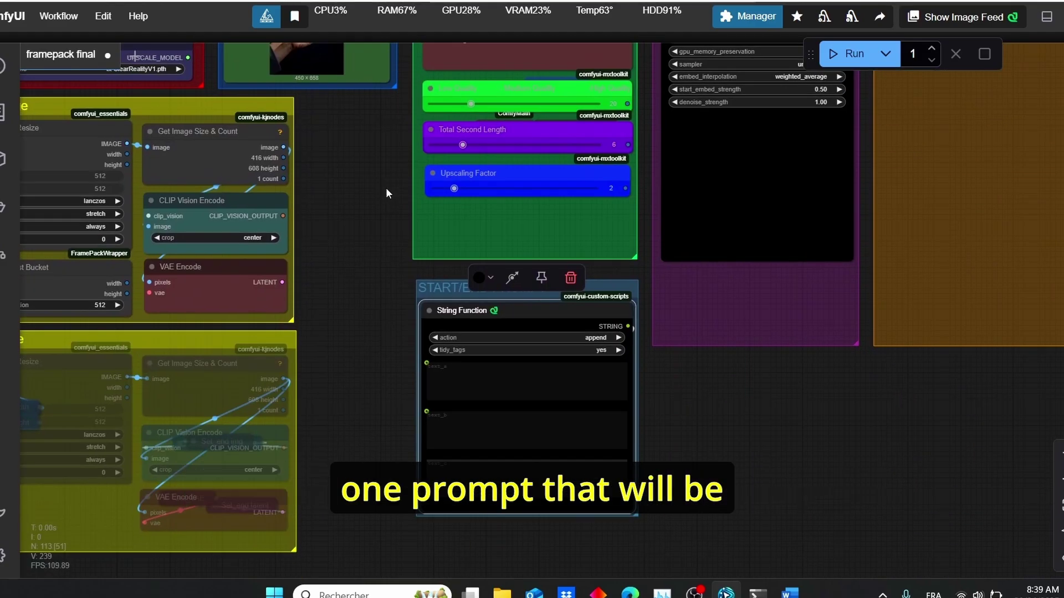
scroll(490, 370, "up", 3)
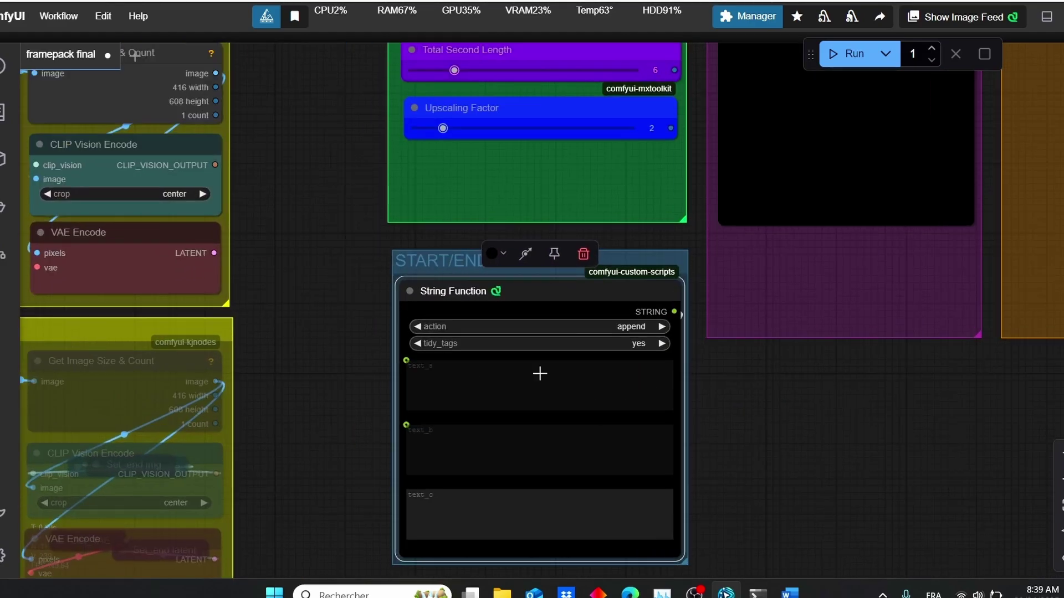
scroll(665, 405, "down", 5)
left_click_drag(728, 331, 718, 492)
scroll(554, 242, "up", 7)
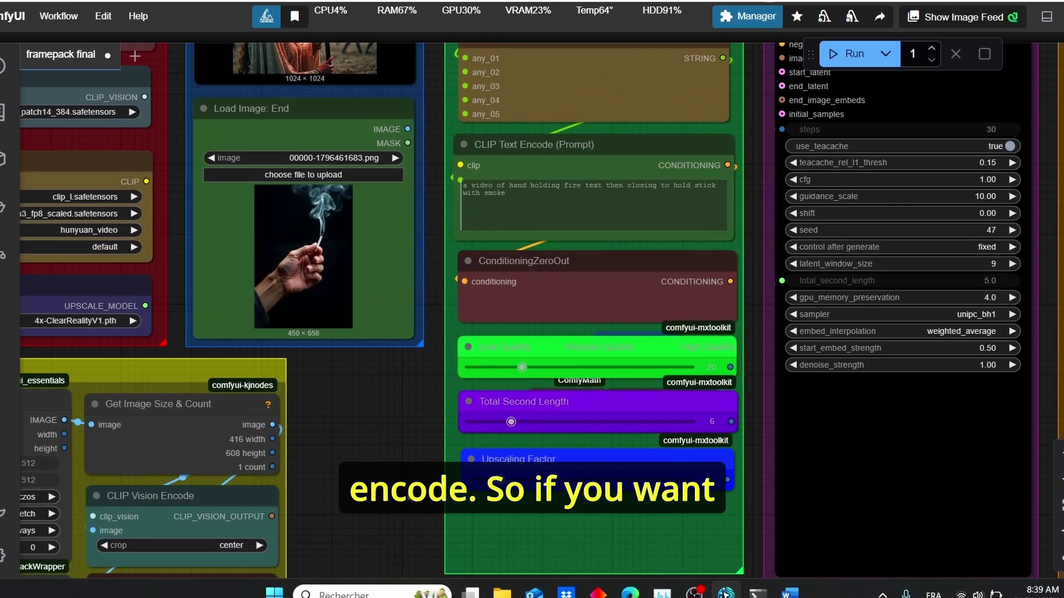
Examine the Load Image: Start and Load Image: End nodes in the LOAD MEDIA group
scroll(299, 526, "down", 2)
left_click_drag(299, 526, 573, 118)
left_click_drag(548, 182, 530, 421)
scroll(546, 333, "down", 3)
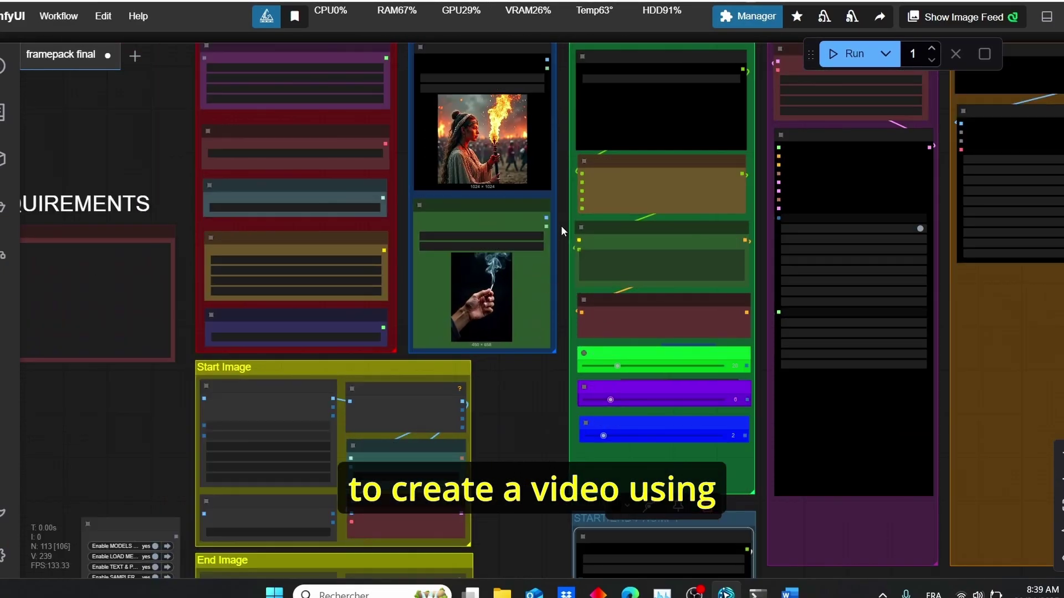
scroll(561, 225, "up", 3)
left_click_drag(564, 174, 549, 264)
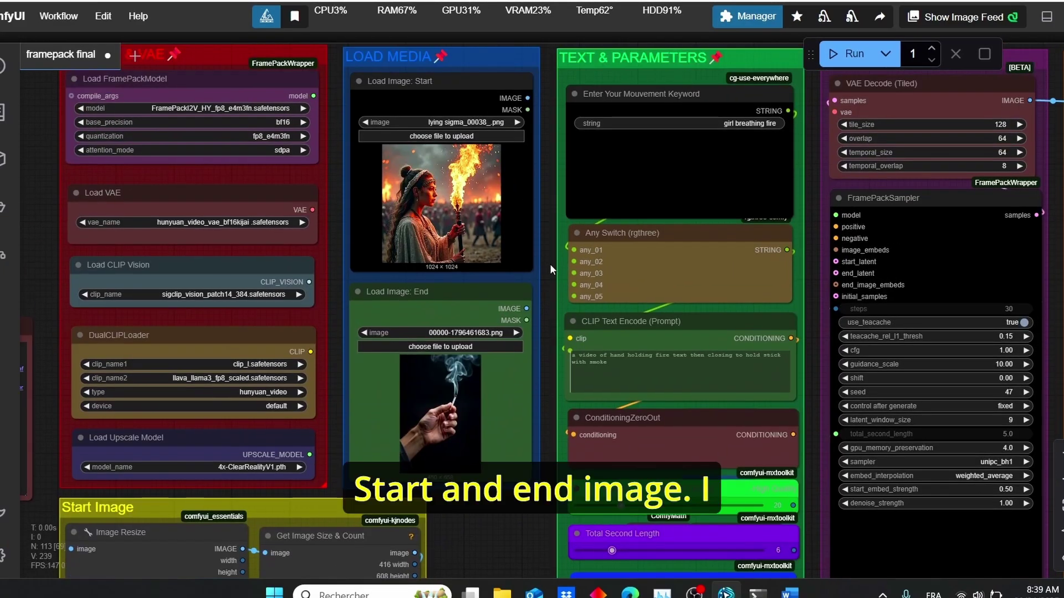
Disable the START/END PROMPT group in the Fast Groups Muter and review it alongside the Start Image and End Image groups
left_click_drag(507, 534, 405, 94)
left_click_drag(388, 316, 546, 188)
left_click_drag(480, 220, 656, 265)
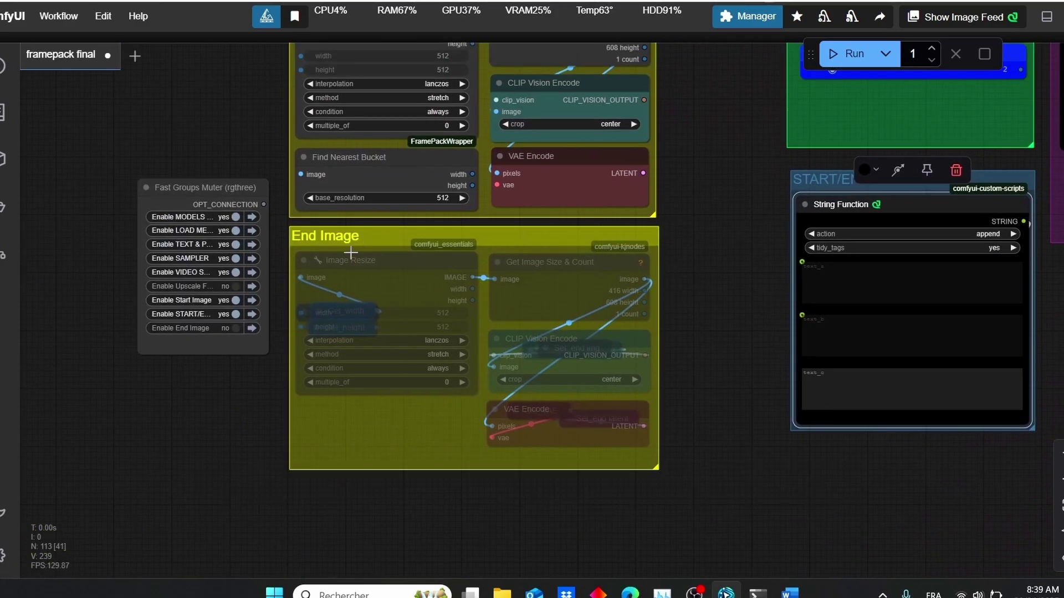
left_click_drag(761, 253, 600, 324)
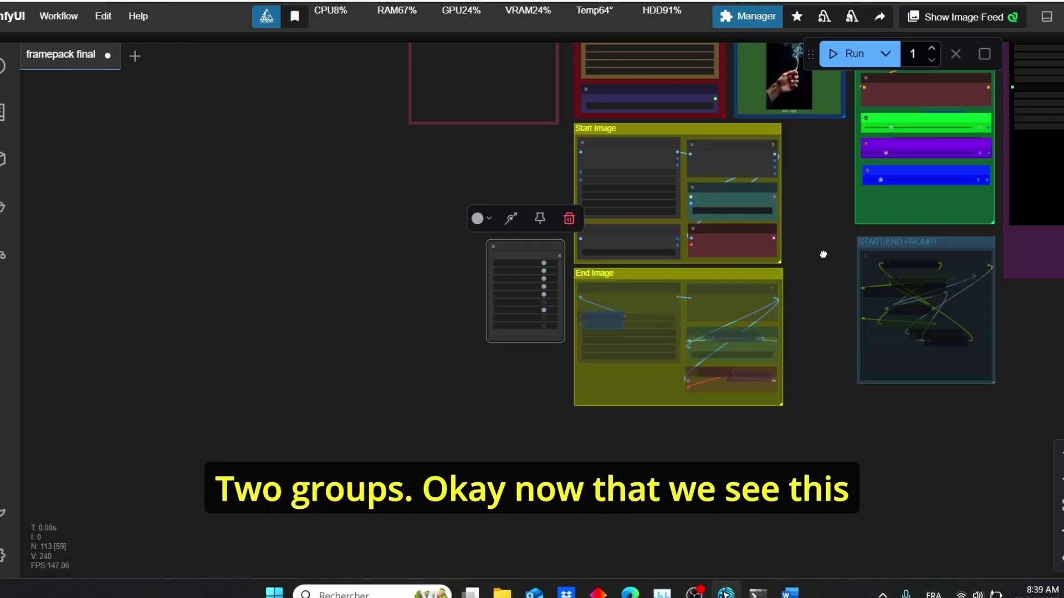
left_click_drag(824, 254, 477, 416)
scroll(673, 105, "up", 4)
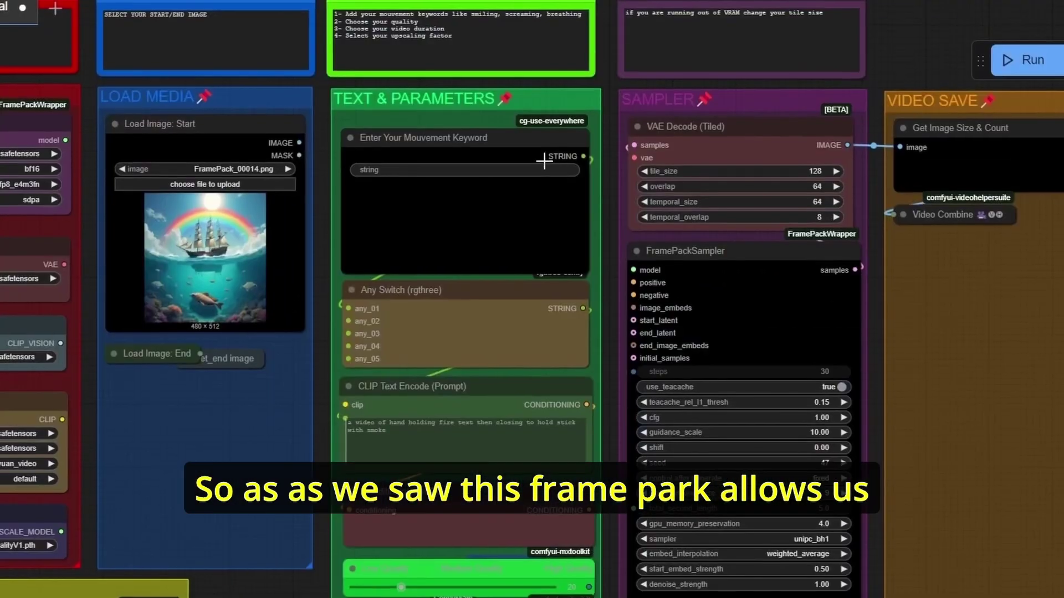
Enter "ship sailing" as the string in the Enter Your Mouvement Keyword node
scroll(544, 160, "up", 3)
left_click(550, 179)
type("ship sailing")
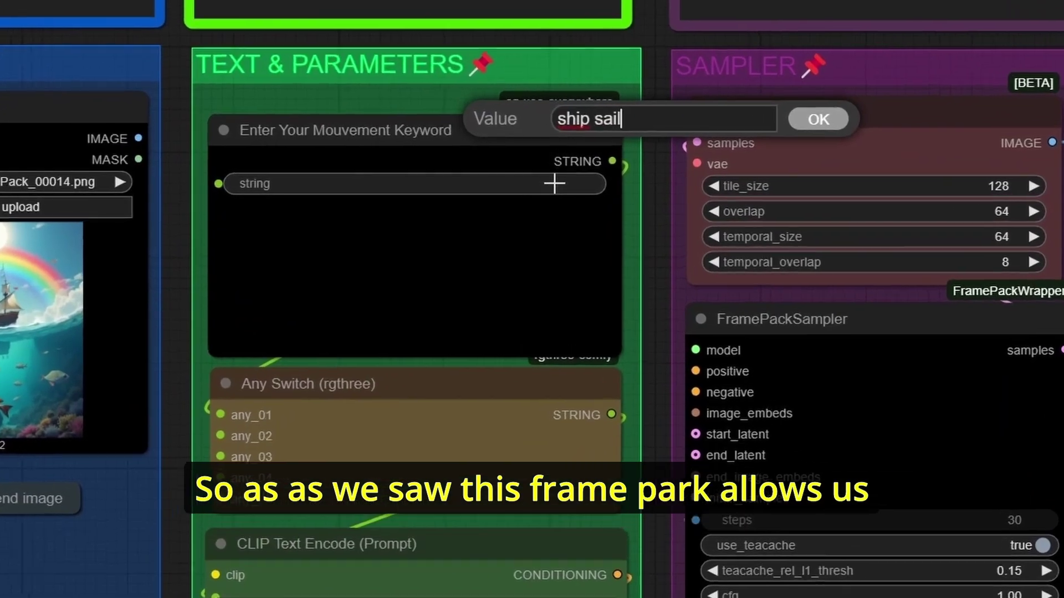
key("Return")
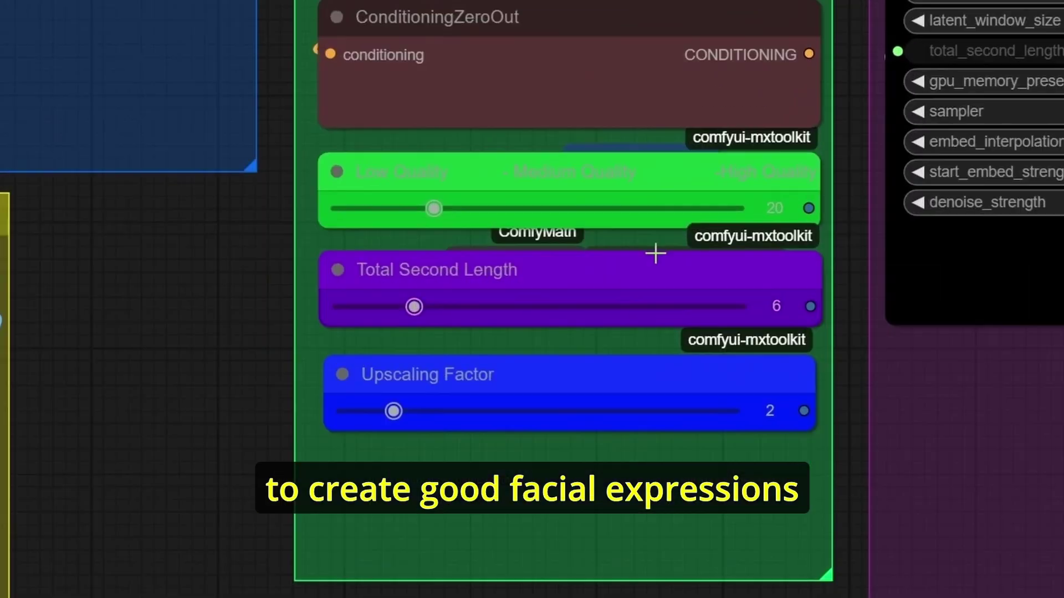
Set the quality slider to 25, adjust the Total Second Length, and set the Upscaling Factor to 3
left_click_drag(434, 208, 471, 208)
mouse_move(414, 306)
left_mouse_down()
mouse_move(434, 308)
mouse_move(416, 308)
left_mouse_up()
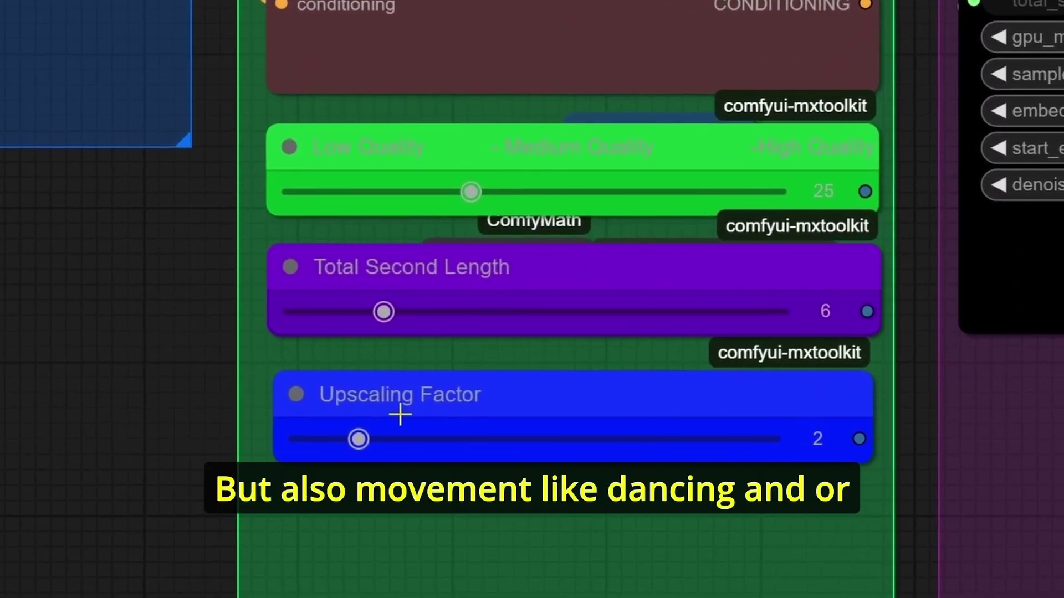
left_click_drag(393, 412, 426, 416)
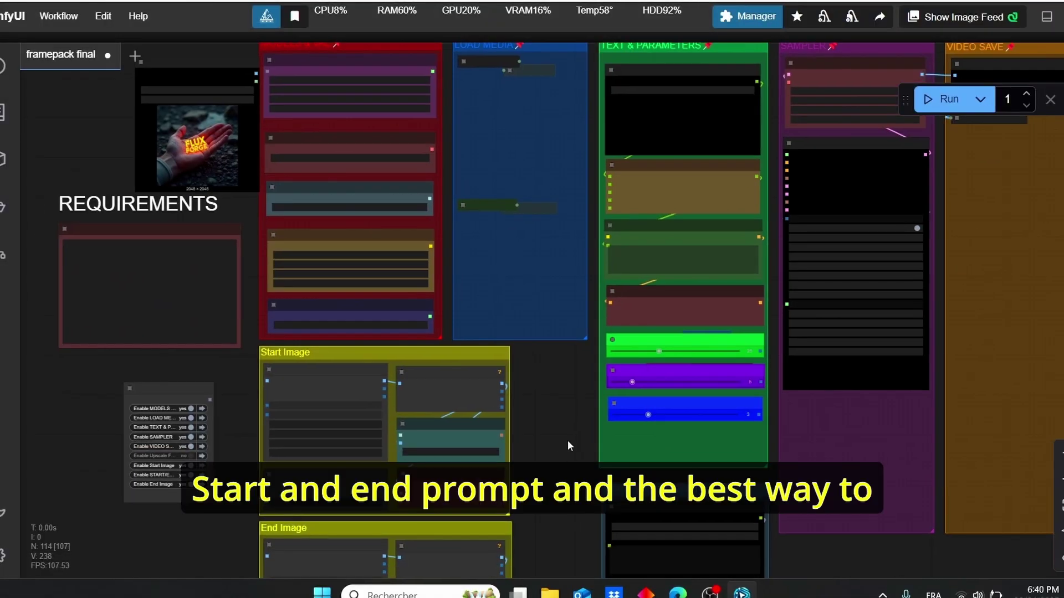
scroll(551, 413, "down", 2)
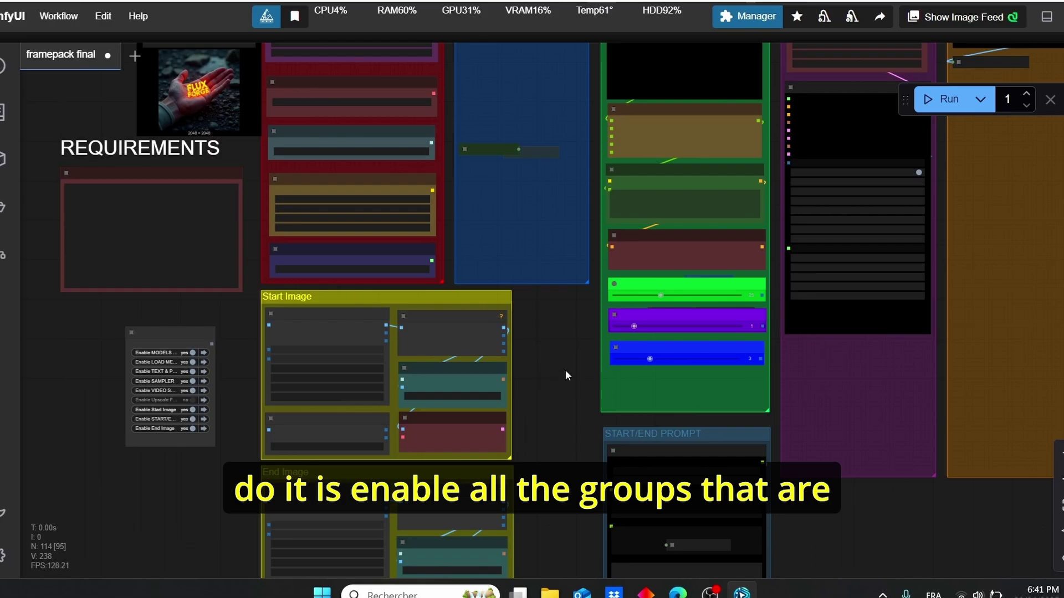
Review the group switches with the Start Image, End Image and START/END PROMPT groups, and the LOAD MEDIA group above them
left_click_drag(578, 310, 541, 501)
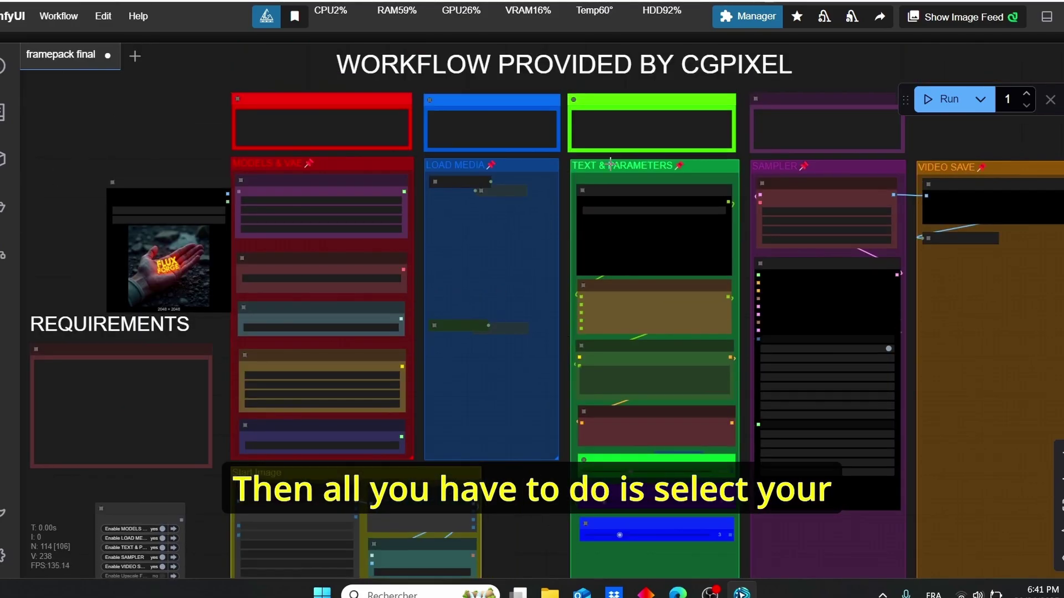